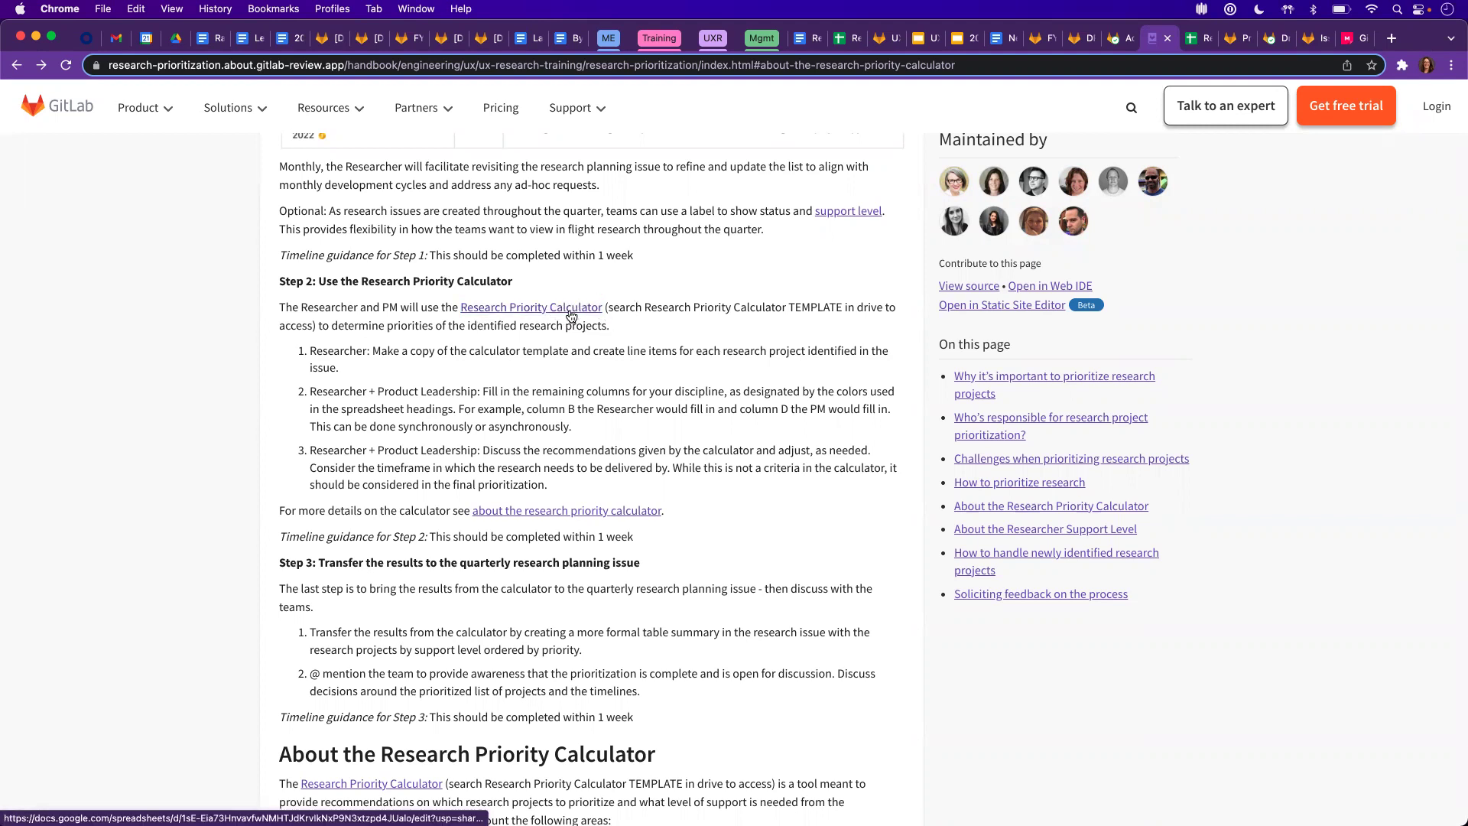
- Highlight the Research Priority Calculator template name and bring up the link's context menu
{"action": "left_click_drag", "start_coordinate": [644, 307], "coordinate": [842, 305]}
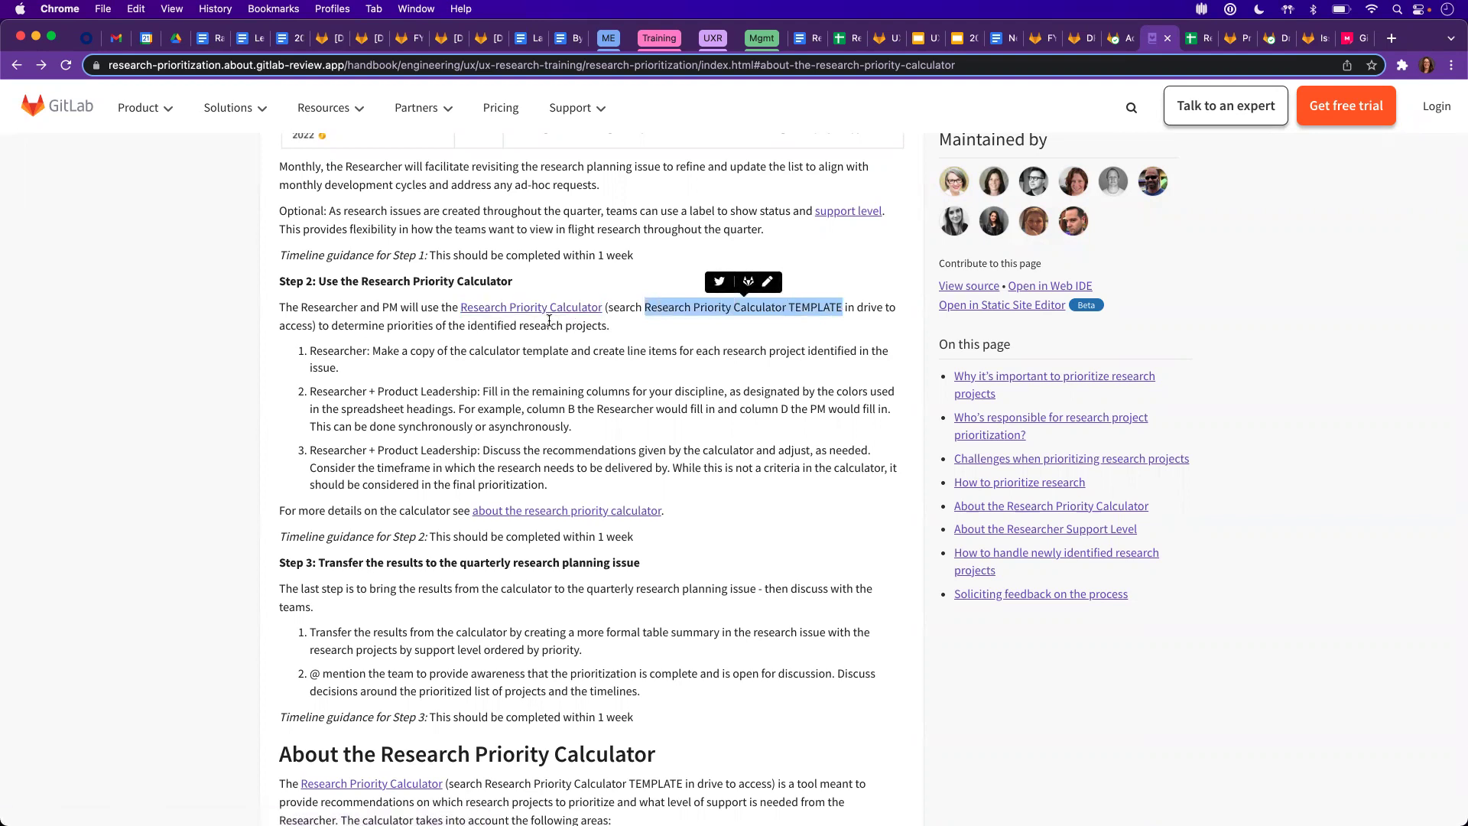
{"action": "right_click", "coordinate": [591, 308]}
- Open the Research Priority Calculator template in a new tab and choose File > Make a copy
{"action": "left_click", "coordinate": [627, 315]}
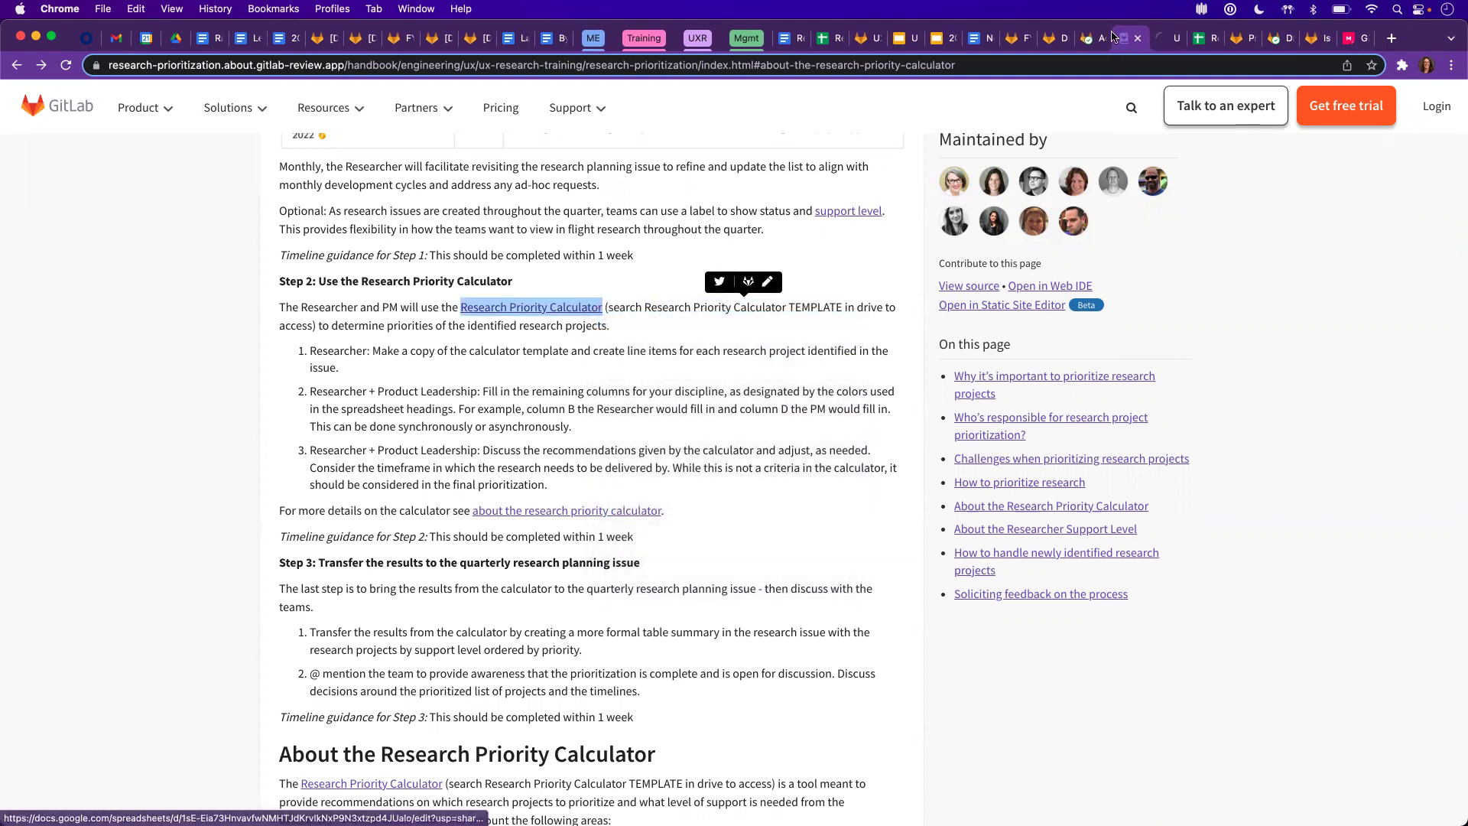
{"action": "left_click", "coordinate": [1165, 38]}
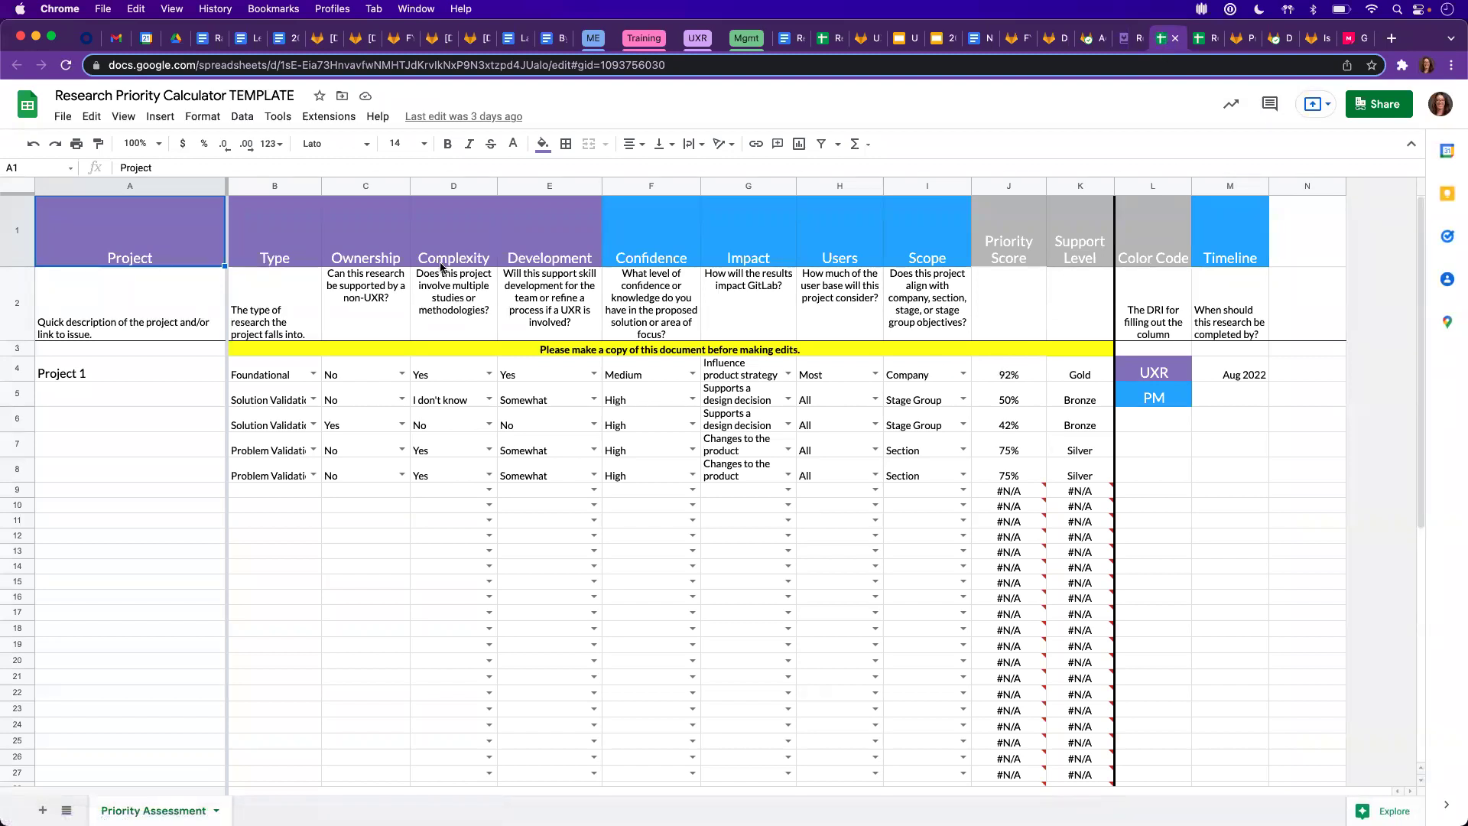
{"action": "left_click", "coordinate": [64, 117]}
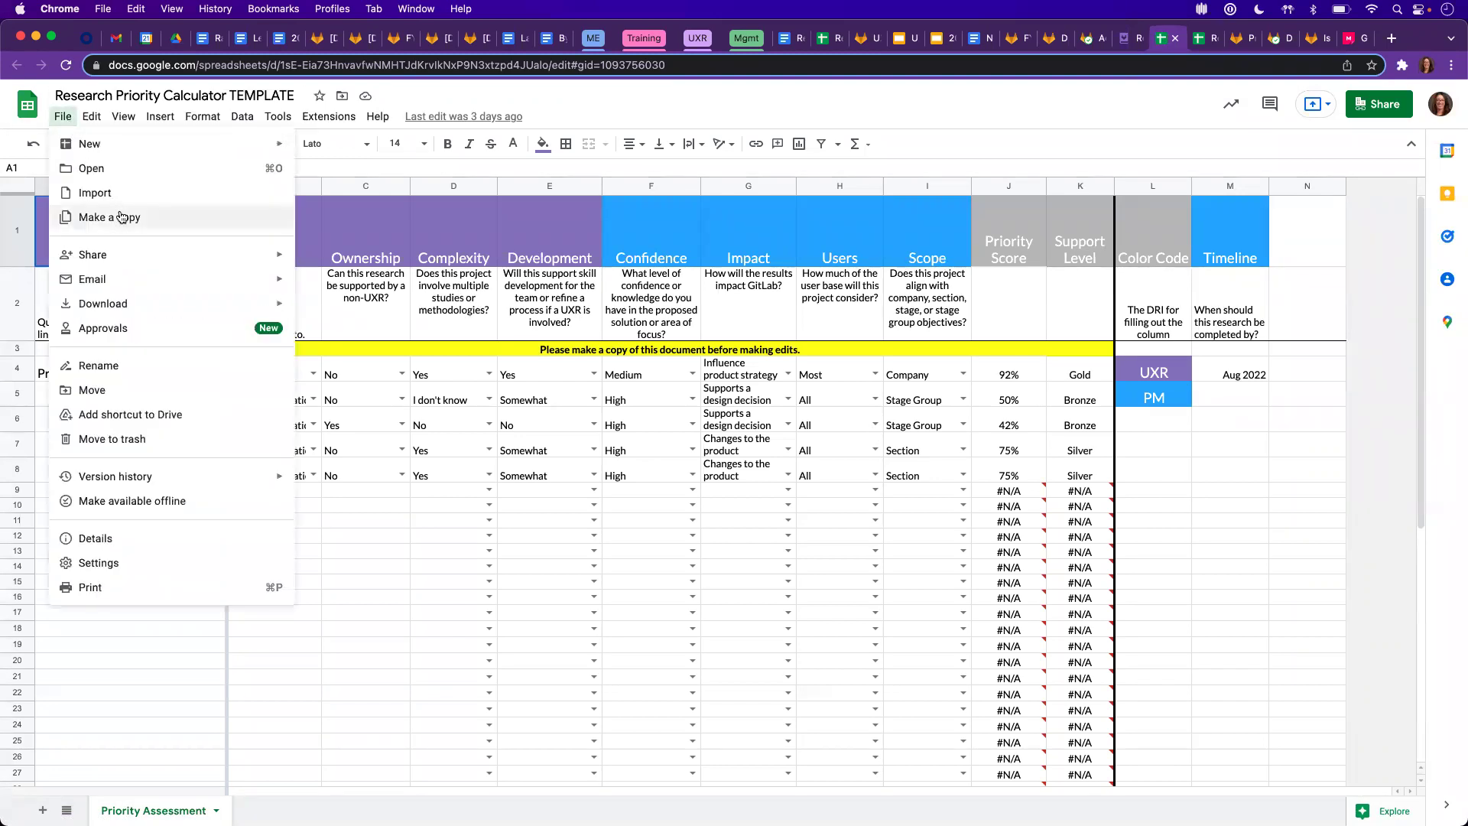
{"action": "left_click", "coordinate": [120, 217]}
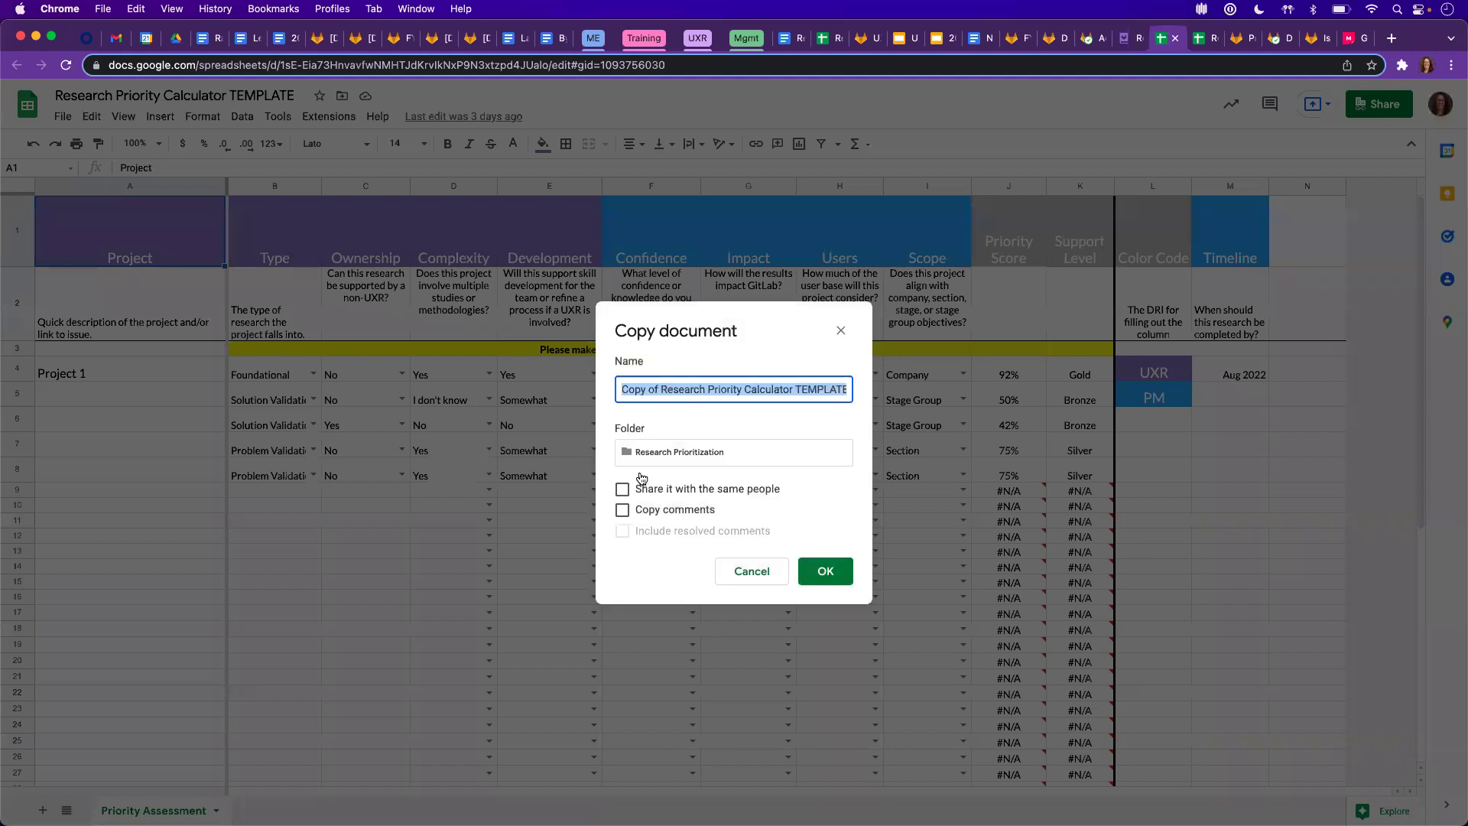
- Name the copy 'FY23Q1 Research Priority Calculator - Section', replacing 'Copy of' and dropping TEMPLATE
{"action": "left_click", "coordinate": [727, 390]}
{"action": "left_click_drag", "start_coordinate": [662, 391], "coordinate": [616, 387]}
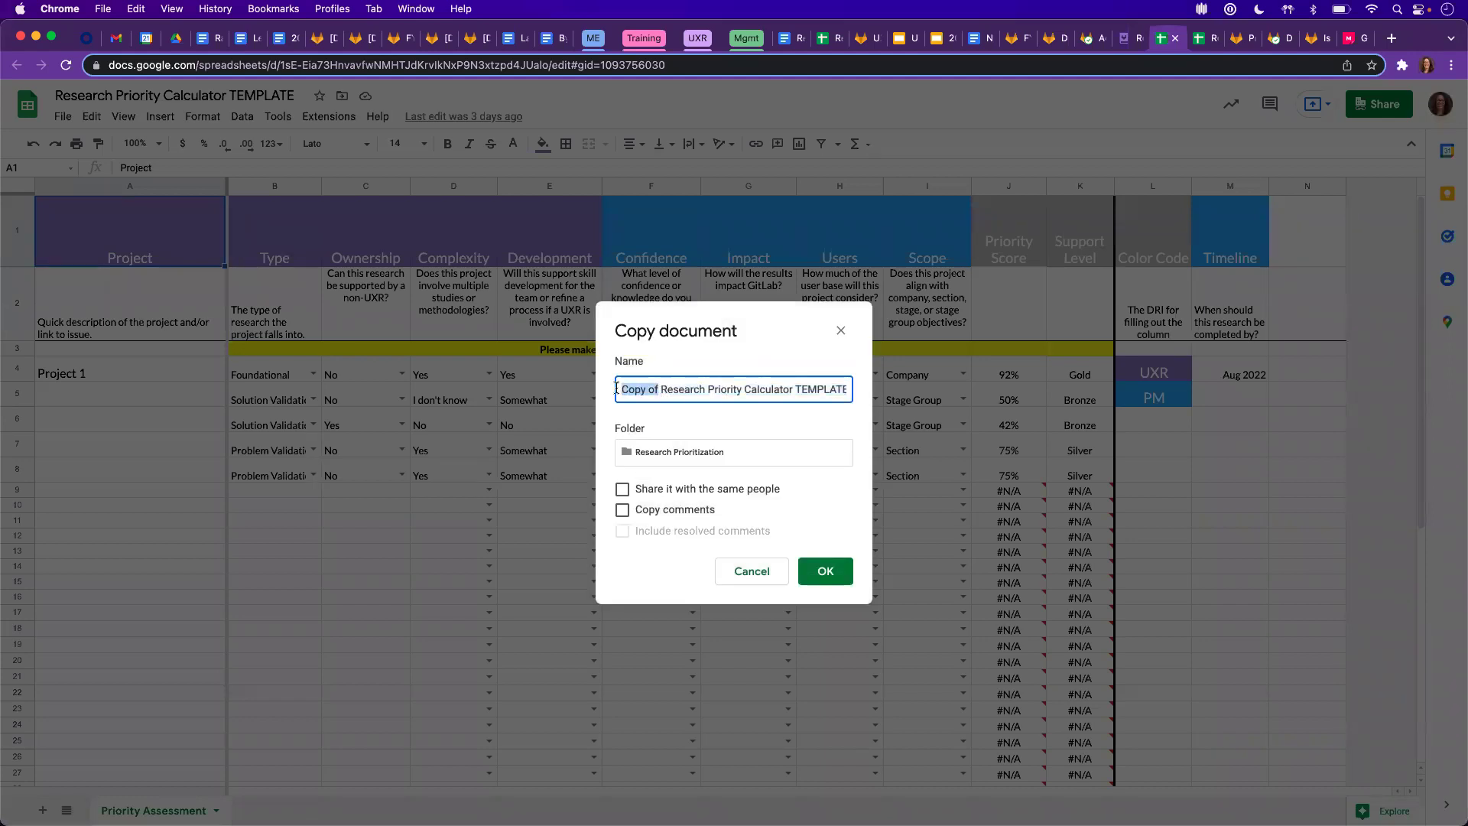
{"action": "type", "text": "F"}
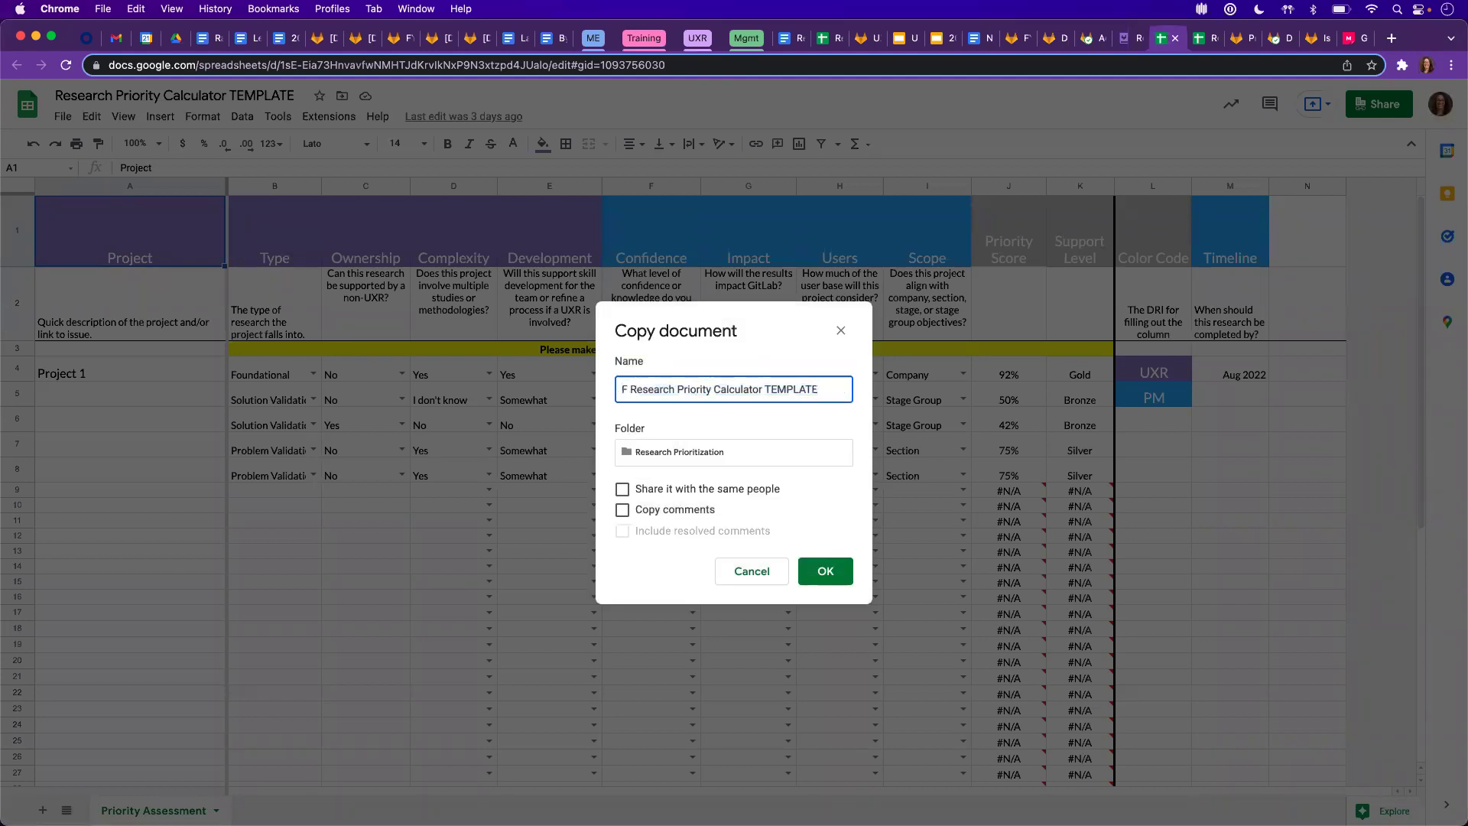
{"action": "type", "text": "Y23"}
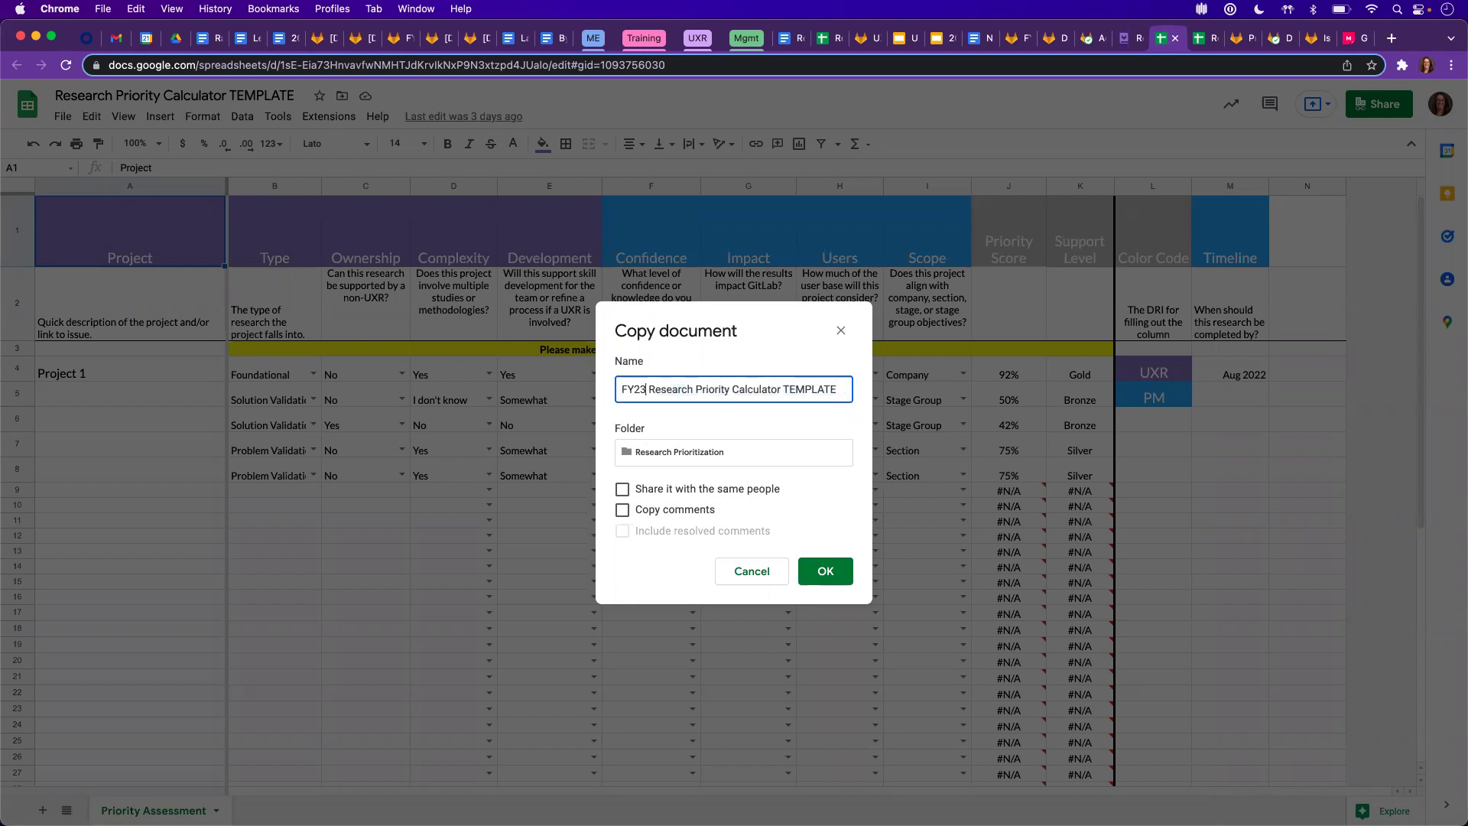
{"action": "type", "text": "Q1"}
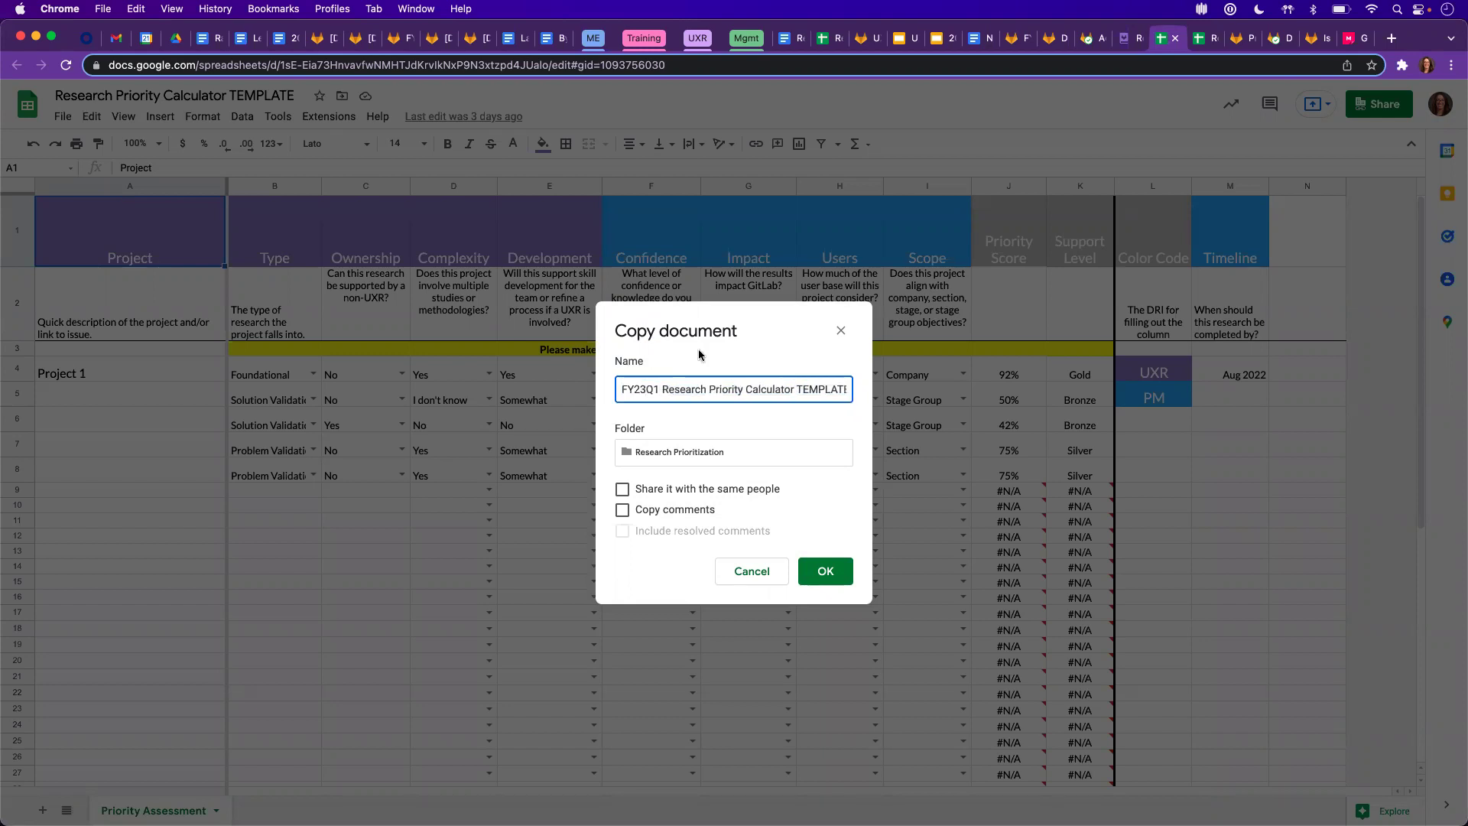
{"action": "left_click_drag", "start_coordinate": [794, 390], "coordinate": [849, 387]}
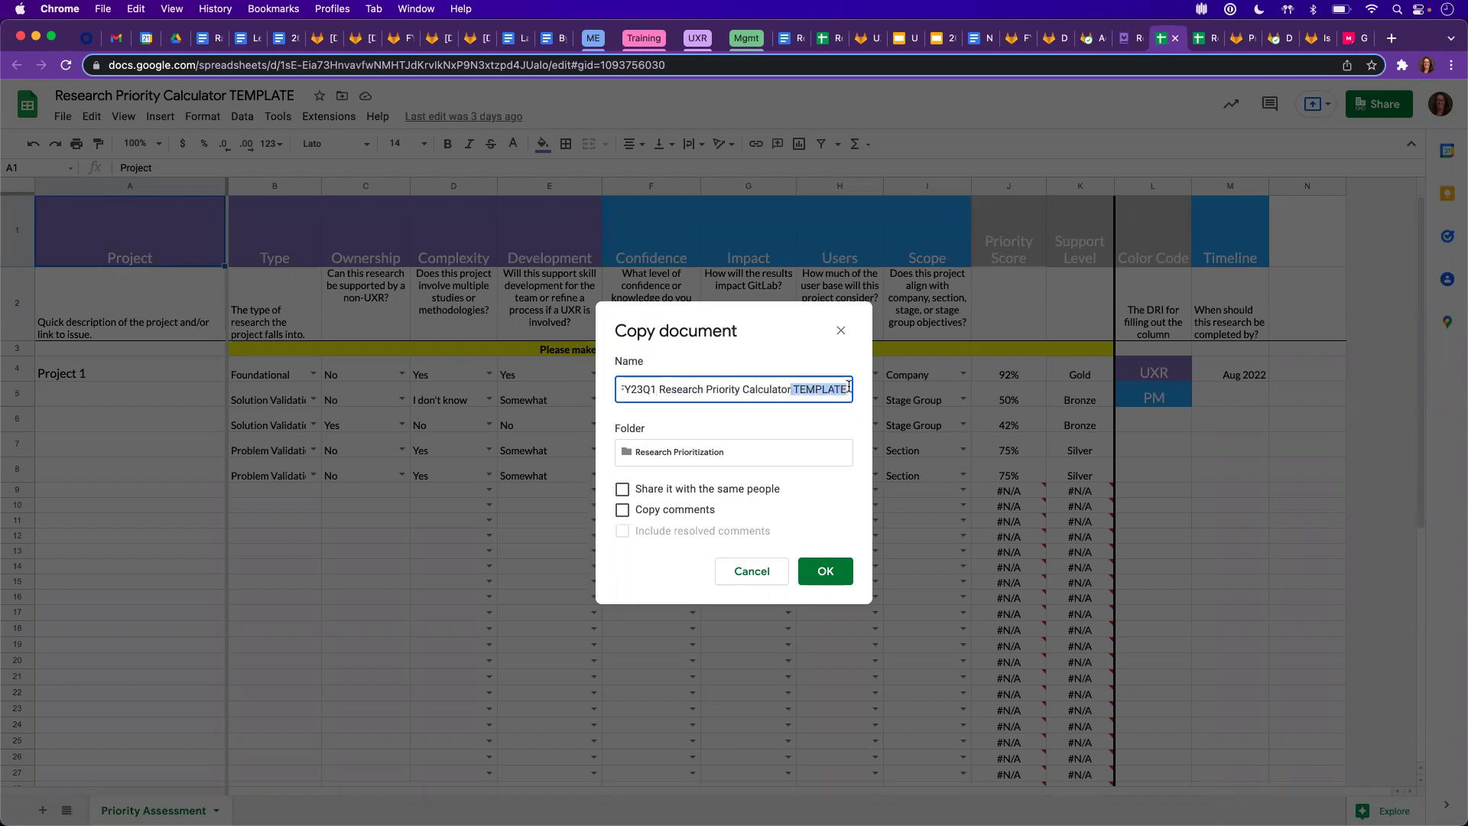
{"action": "key", "text": "BackSpace"}
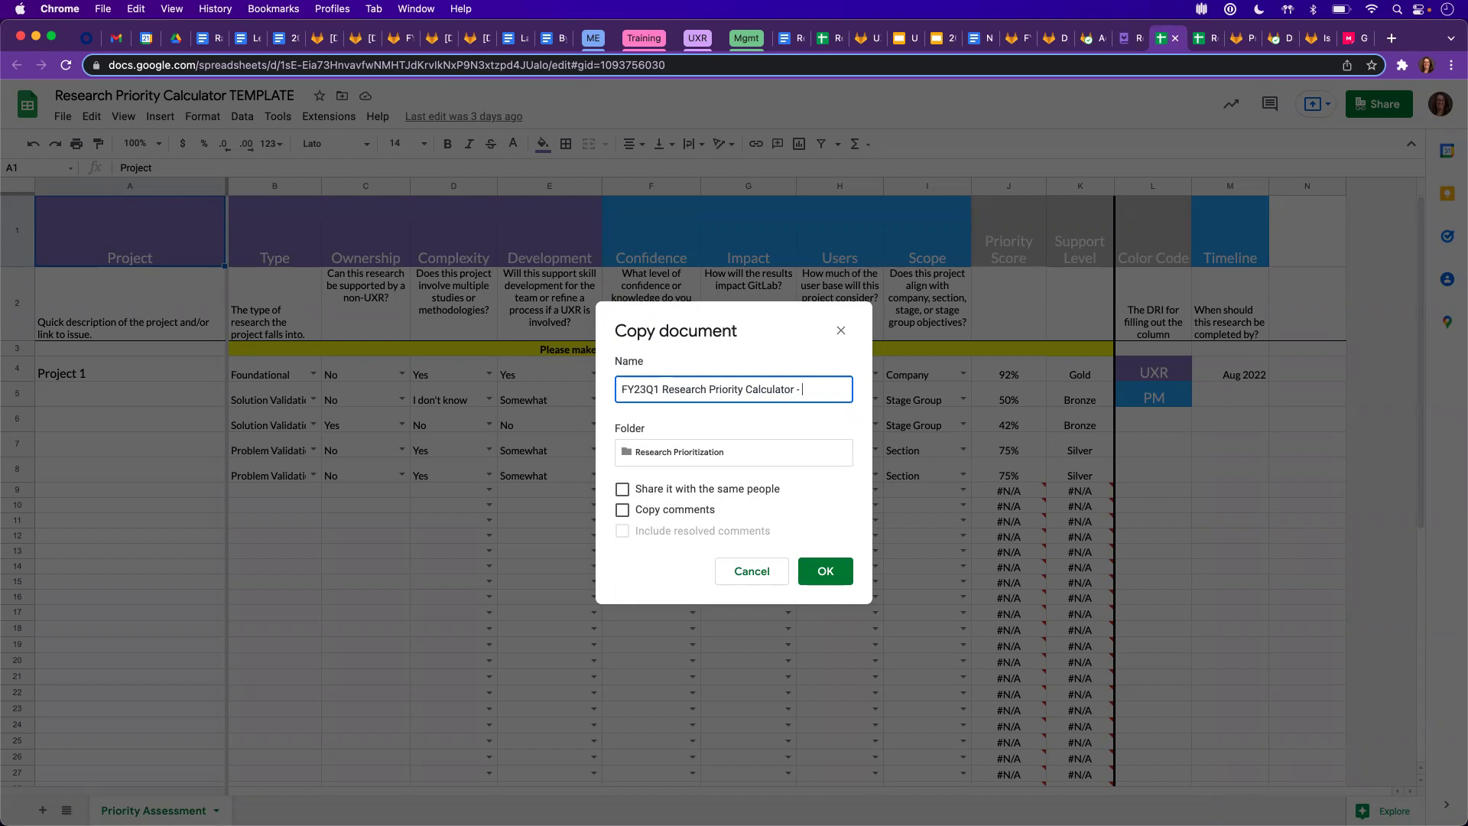
{"action": "type", "text": "Section"}
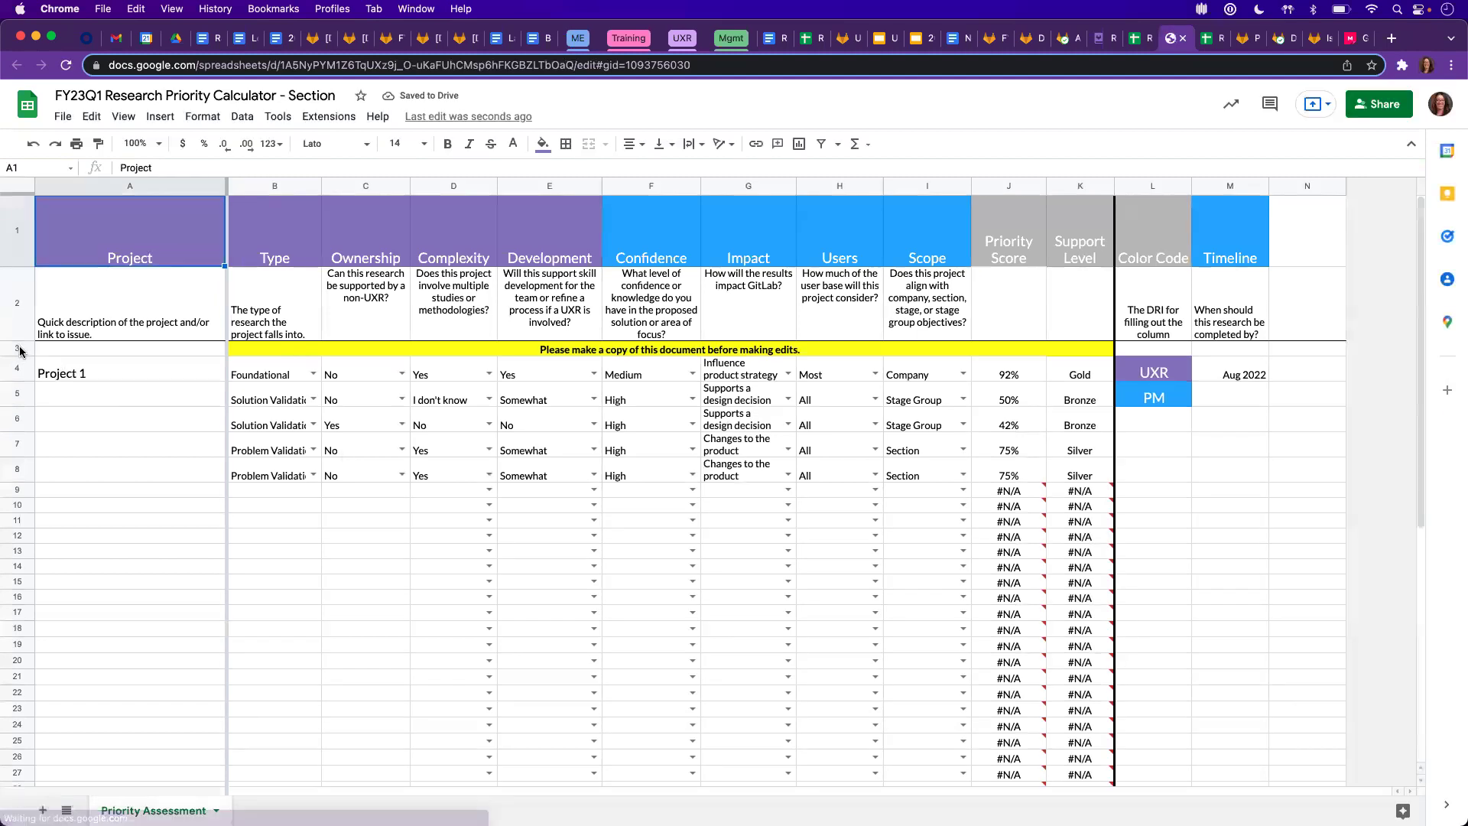
- Delete the yellow make-a-copy reminder in row 3
{"action": "left_click", "coordinate": [18, 349]}
{"action": "right_click", "coordinate": [19, 348]}
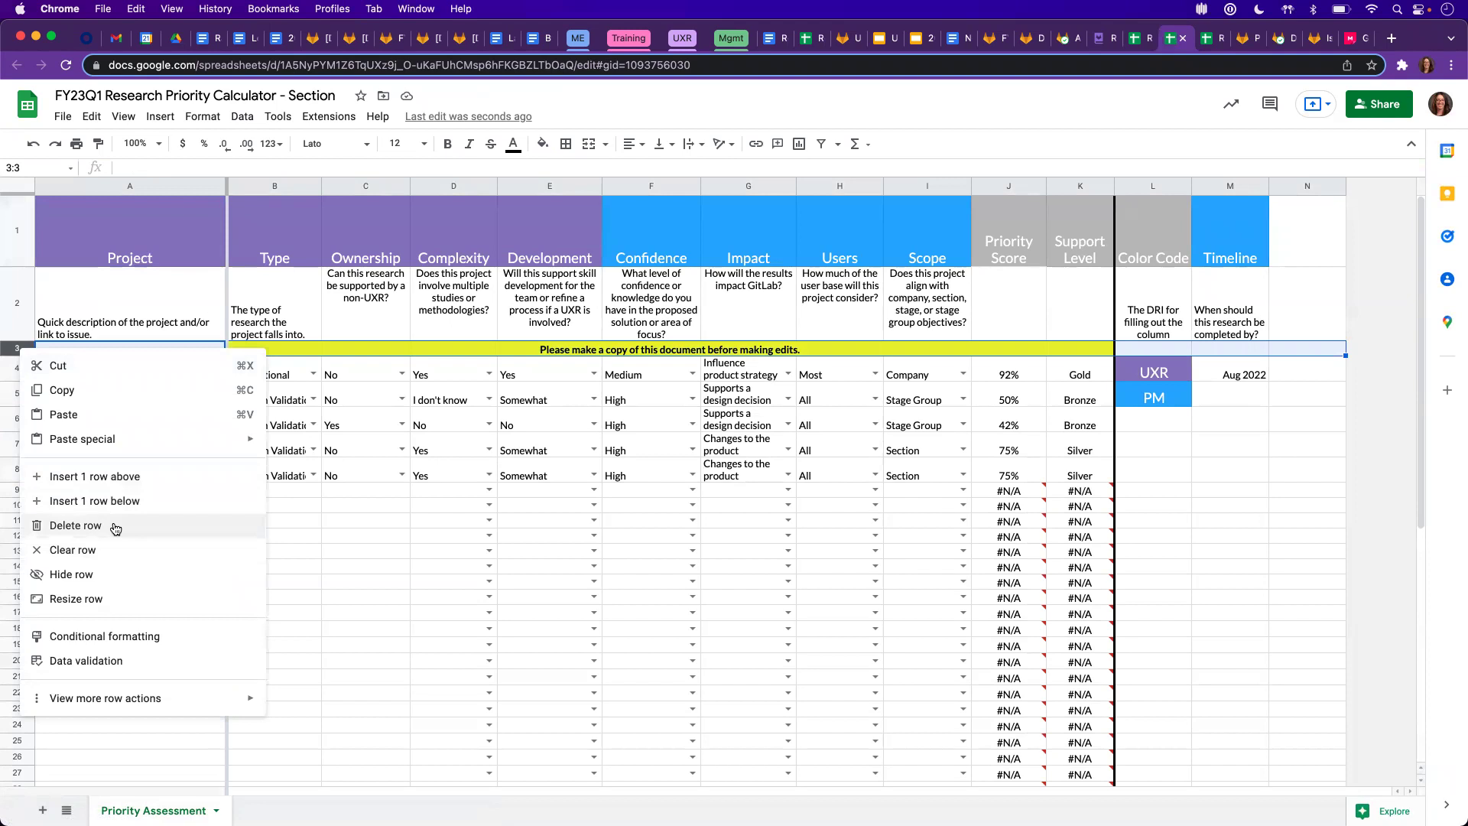
{"action": "left_click", "coordinate": [114, 527]}
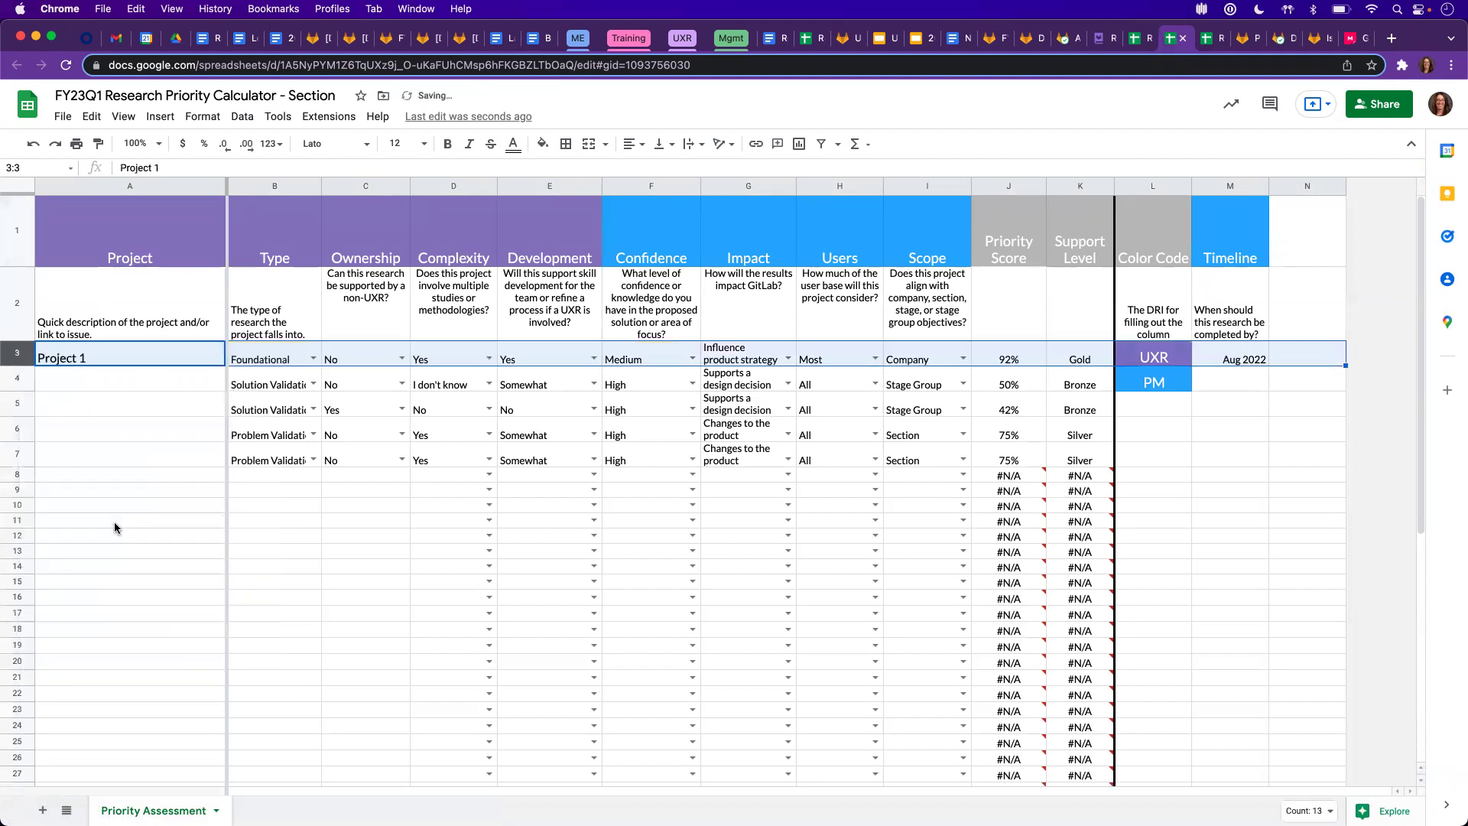
- Clear the sample answers in B3:I7
{"action": "left_click", "coordinate": [352, 524]}
{"action": "left_click_drag", "start_coordinate": [294, 357], "coordinate": [912, 463]}
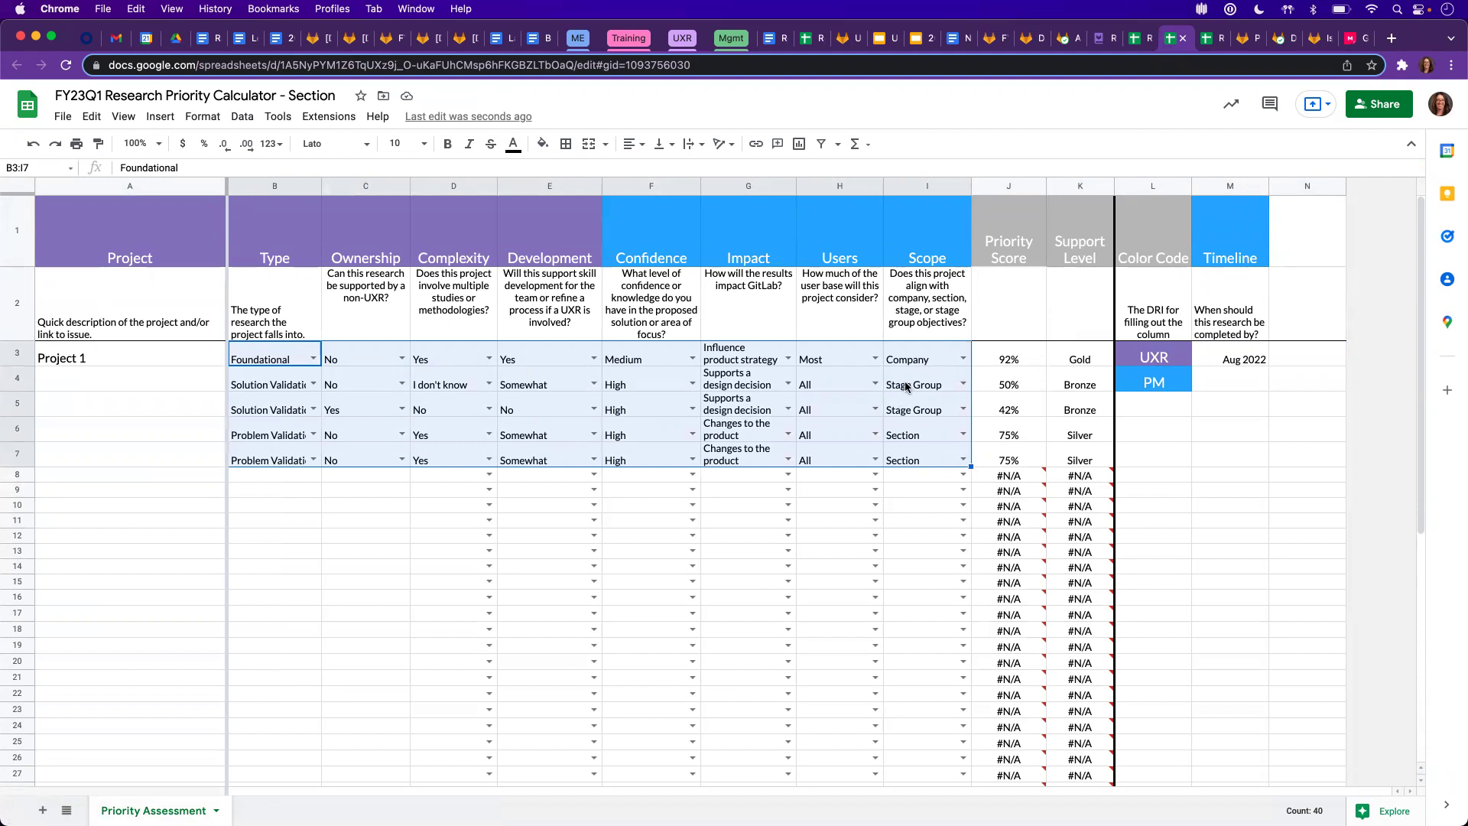
{"action": "key", "text": "Delete"}
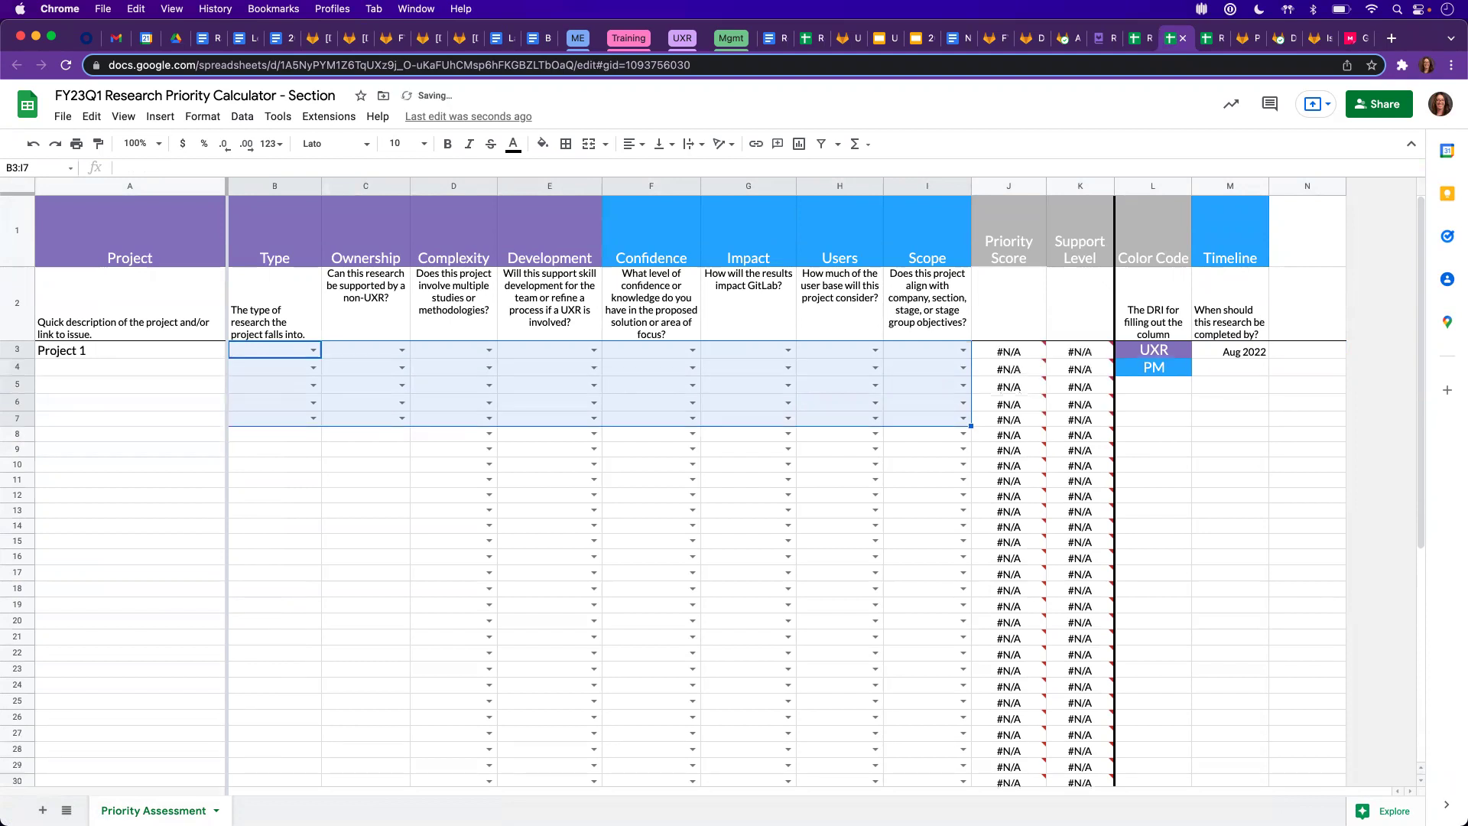
- Highlight the purple Type–Development and blue Confidence–Scope header groups, then clear 'Project 1' from A3
{"action": "left_click", "coordinate": [305, 382]}
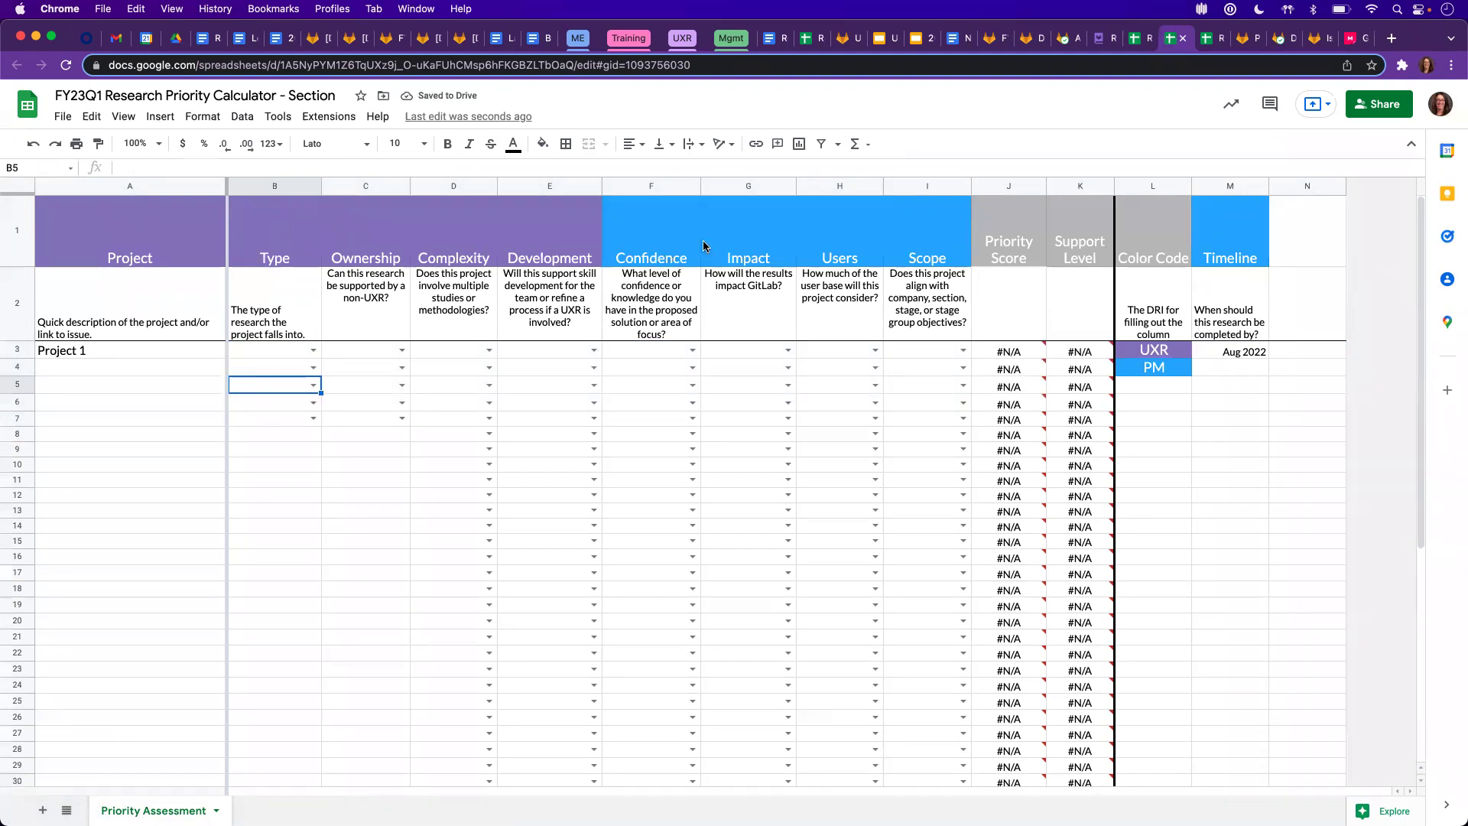
{"action": "left_click_drag", "start_coordinate": [295, 215], "coordinate": [506, 220]}
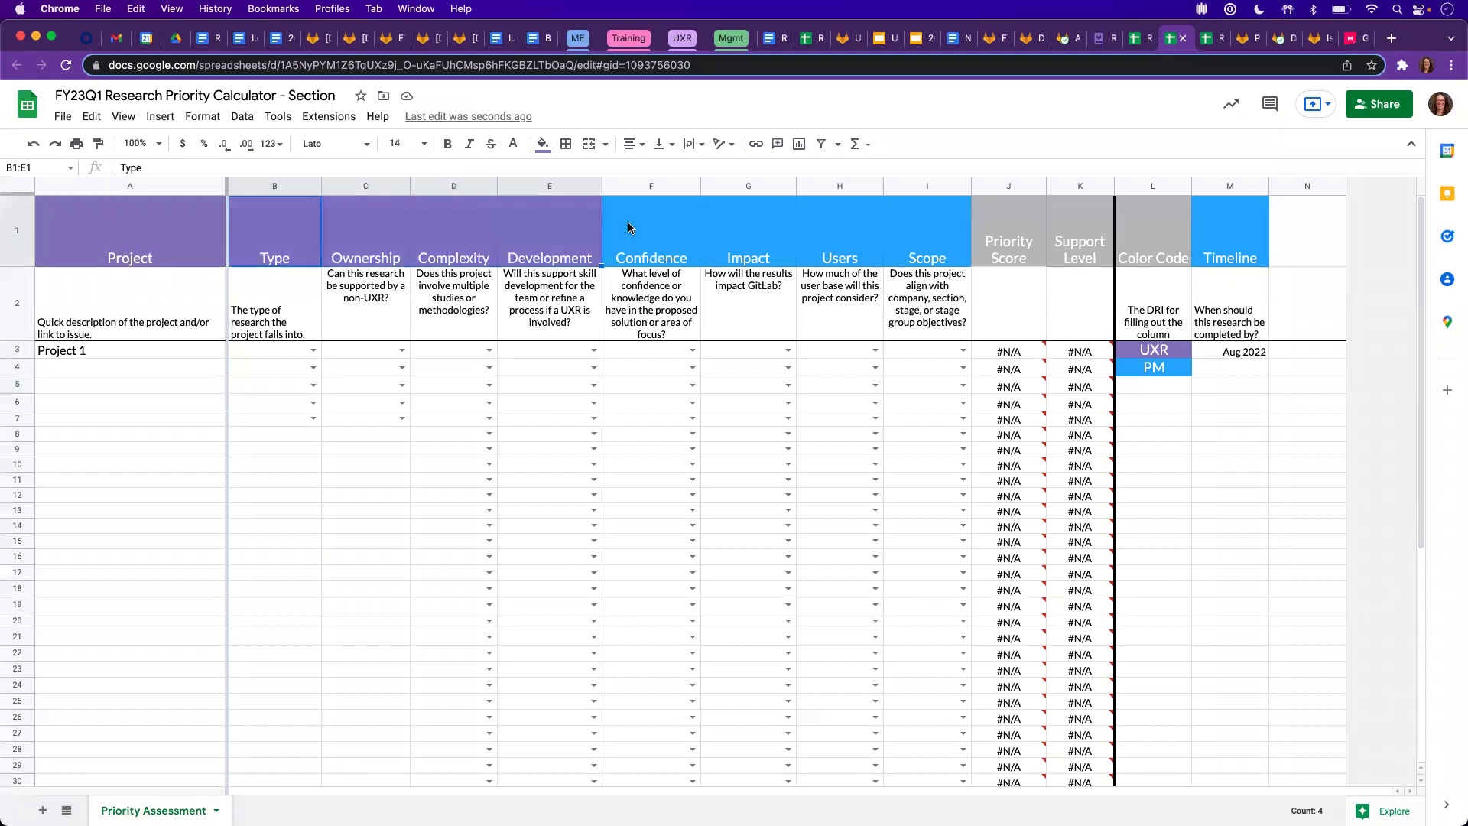
{"action": "left_click_drag", "start_coordinate": [629, 224], "coordinate": [914, 228]}
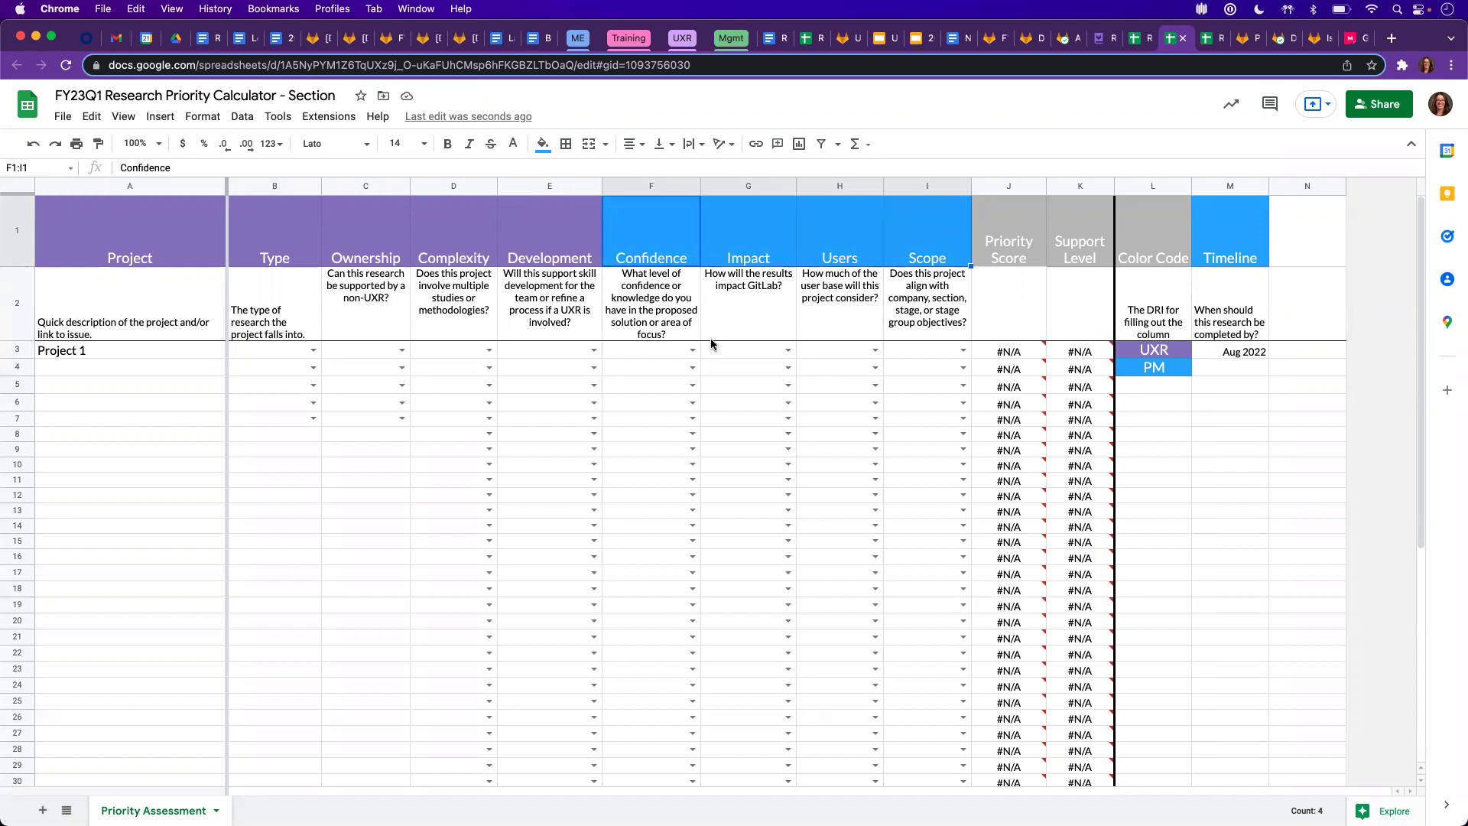
{"action": "left_click_drag", "start_coordinate": [259, 212], "coordinate": [545, 221]}
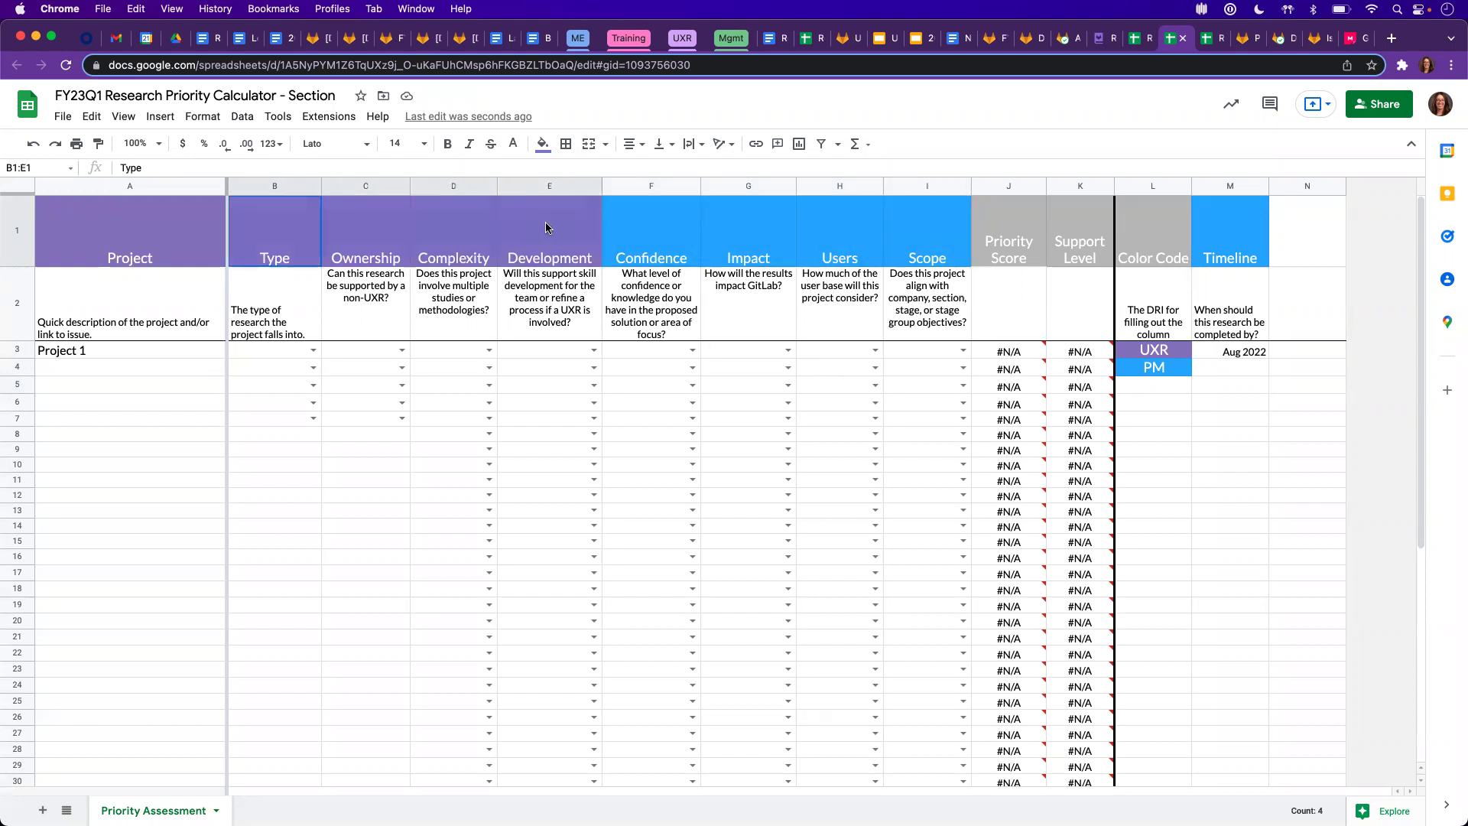
{"action": "left_click_drag", "start_coordinate": [659, 234], "coordinate": [915, 242]}
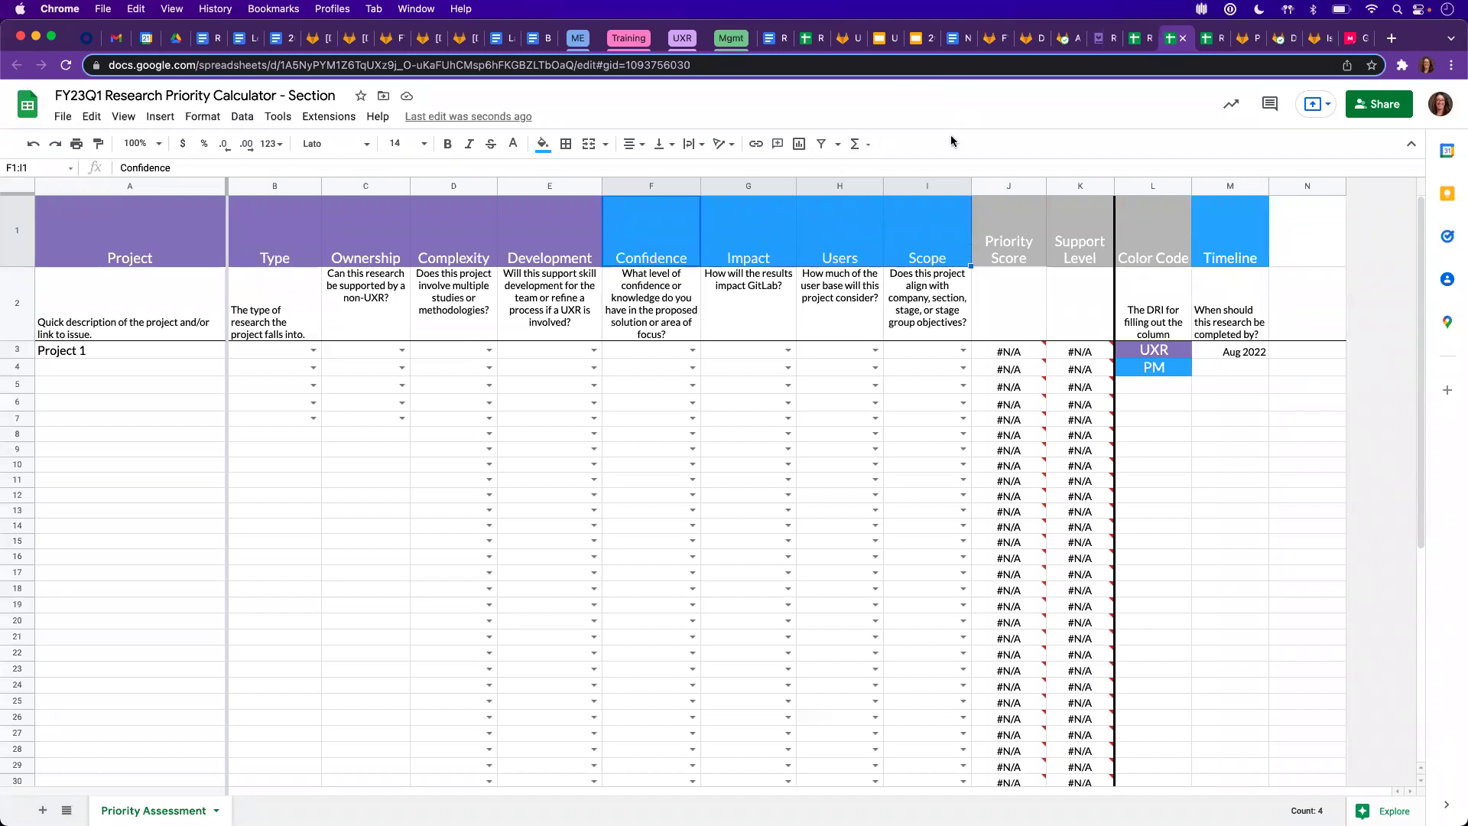
{"action": "left_click", "coordinate": [154, 350]}
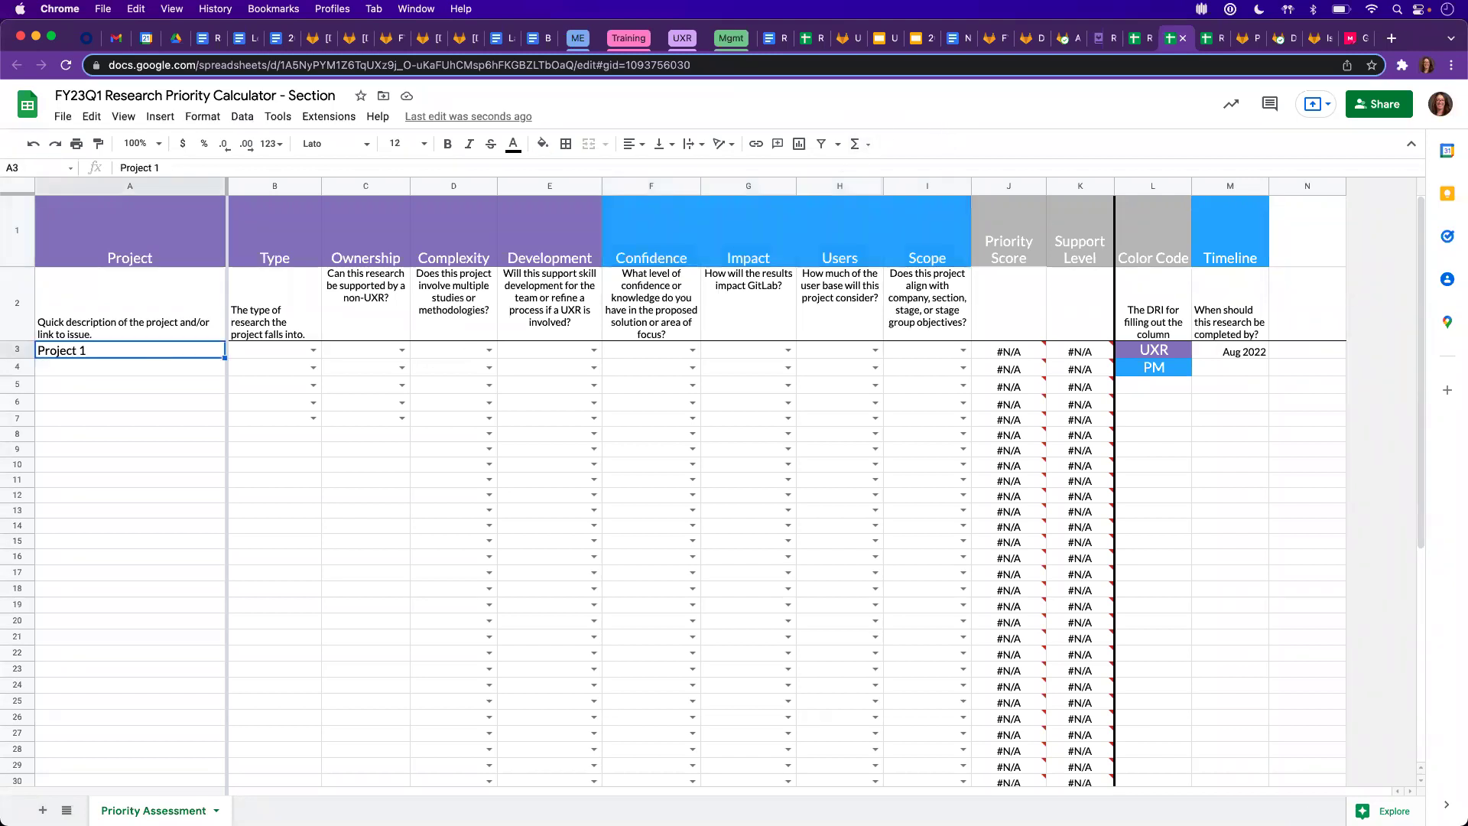
{"action": "key", "text": "Delete"}
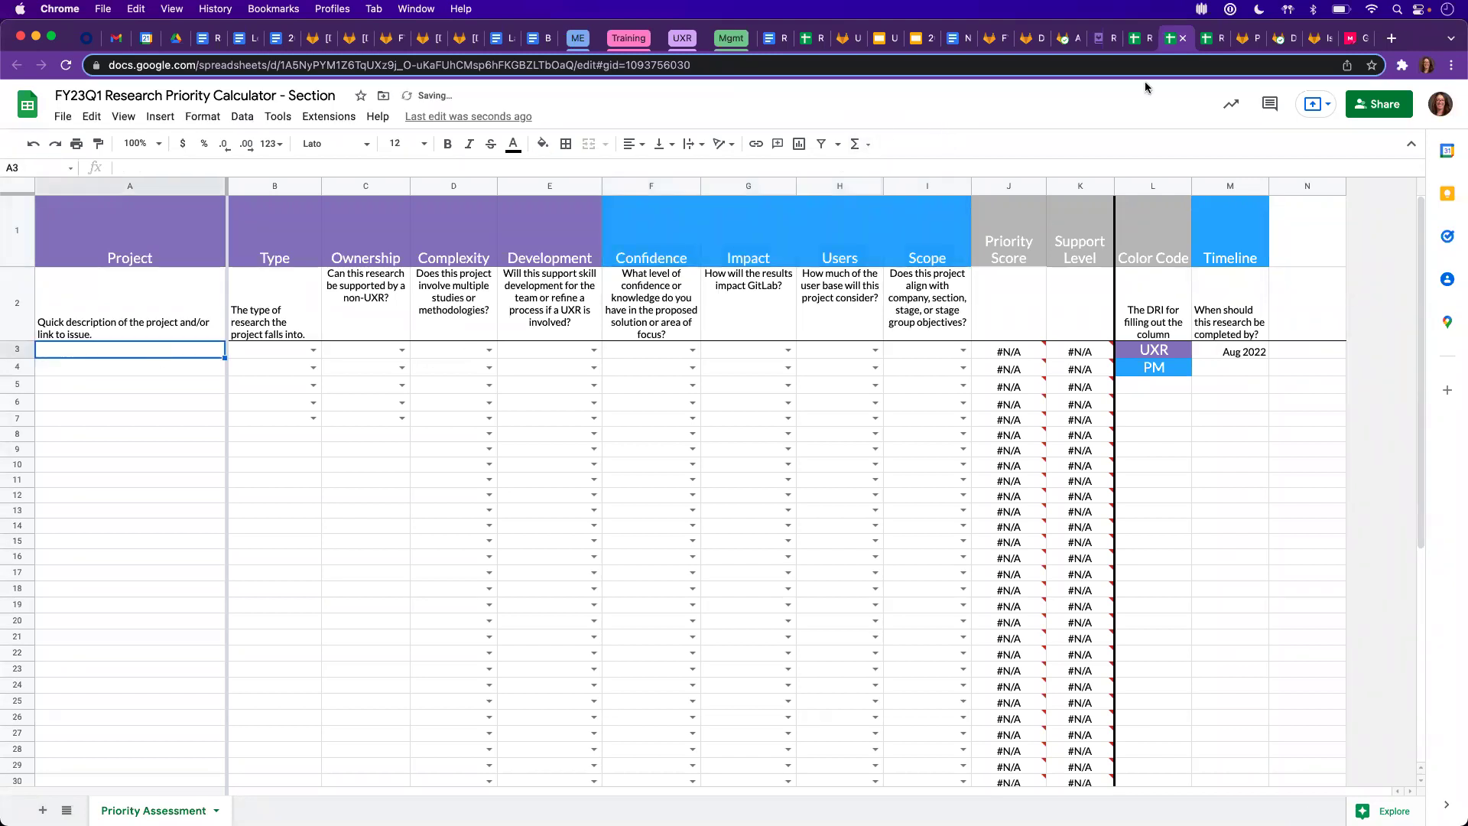
- Select the 'V&P Problem Validation Research Registry & Synthesis' title in the GitLab issue's Gold table
{"action": "left_click", "coordinate": [1254, 40]}
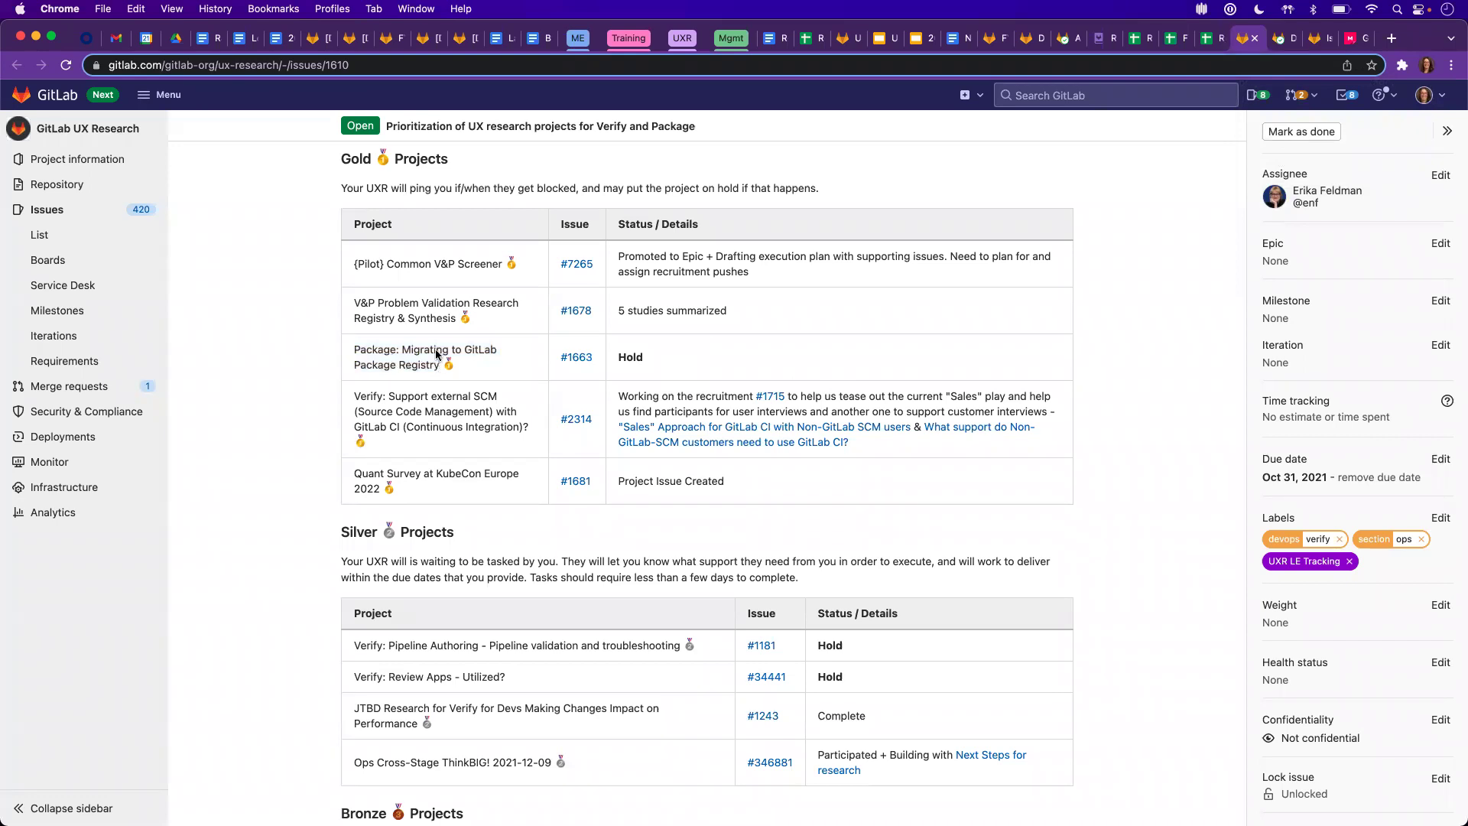
{"action": "triple_click", "coordinate": [407, 314]}
{"action": "key", "text": "super+c"}
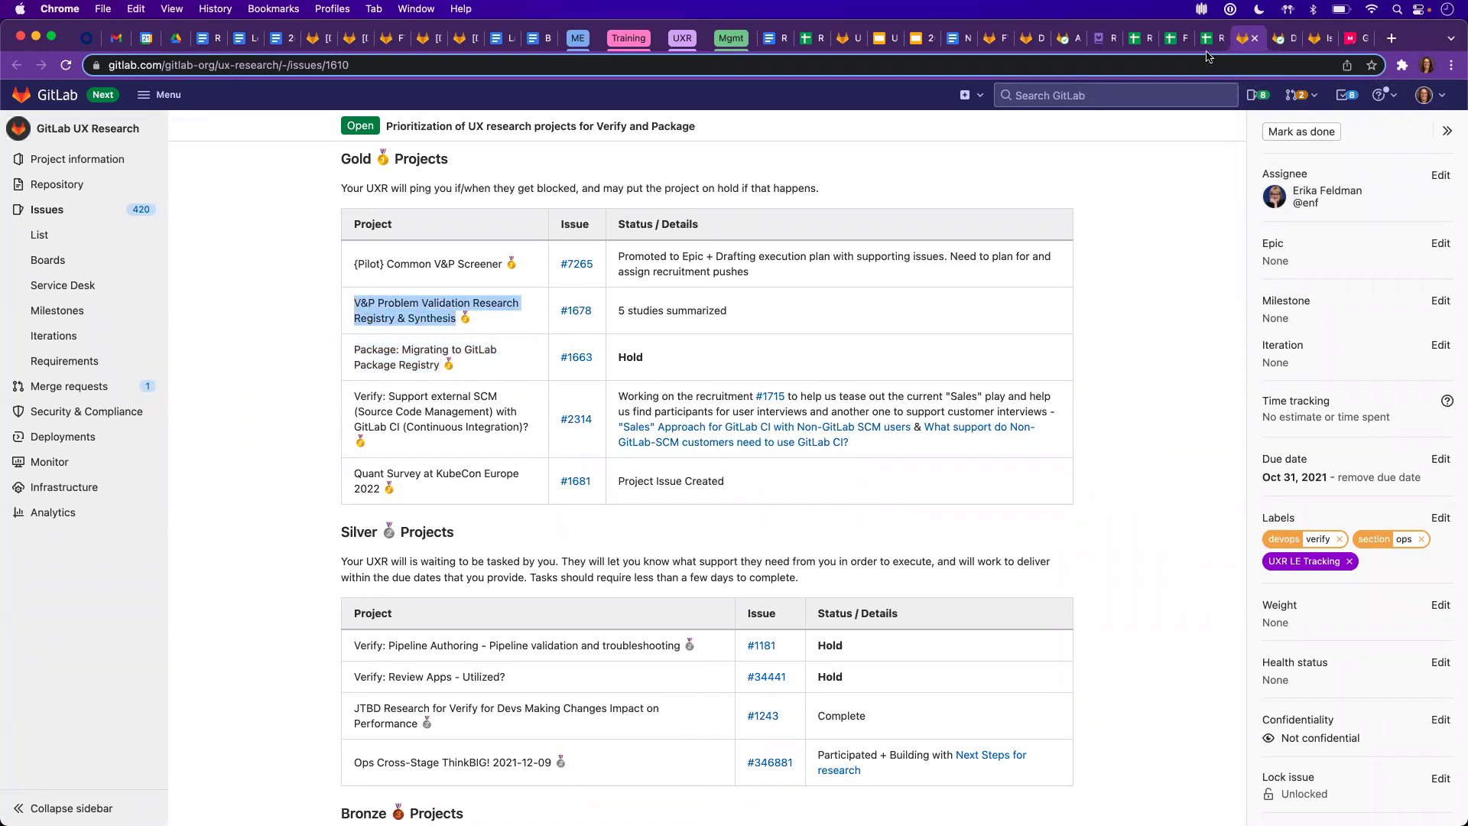
- Paste 'V&P Problem Validation Research Registry & Synthesis' into cell A3
{"action": "left_click", "coordinate": [1177, 45]}
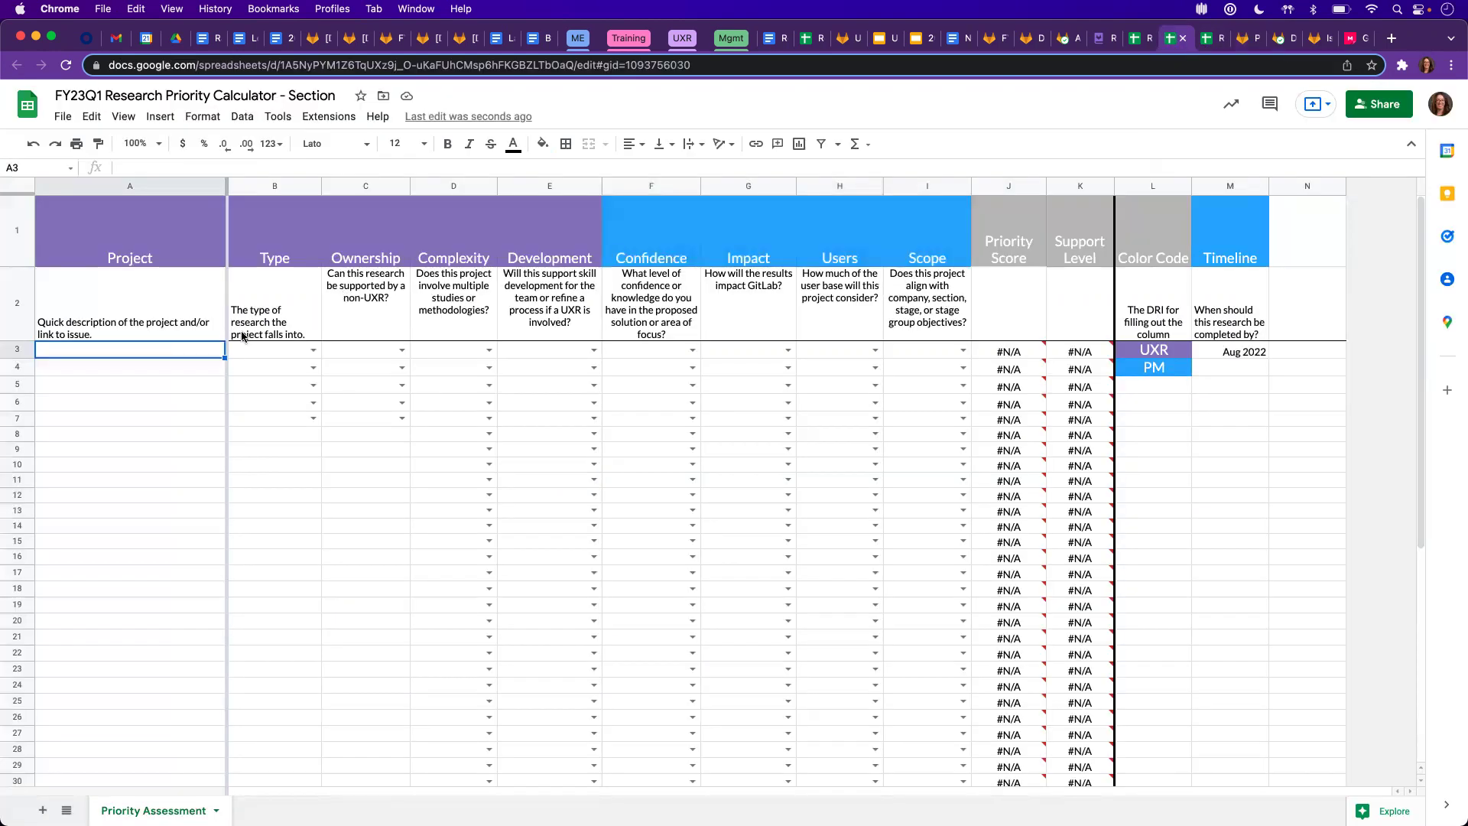
{"action": "double_click", "coordinate": [194, 347]}
{"action": "key", "text": "super+v"}
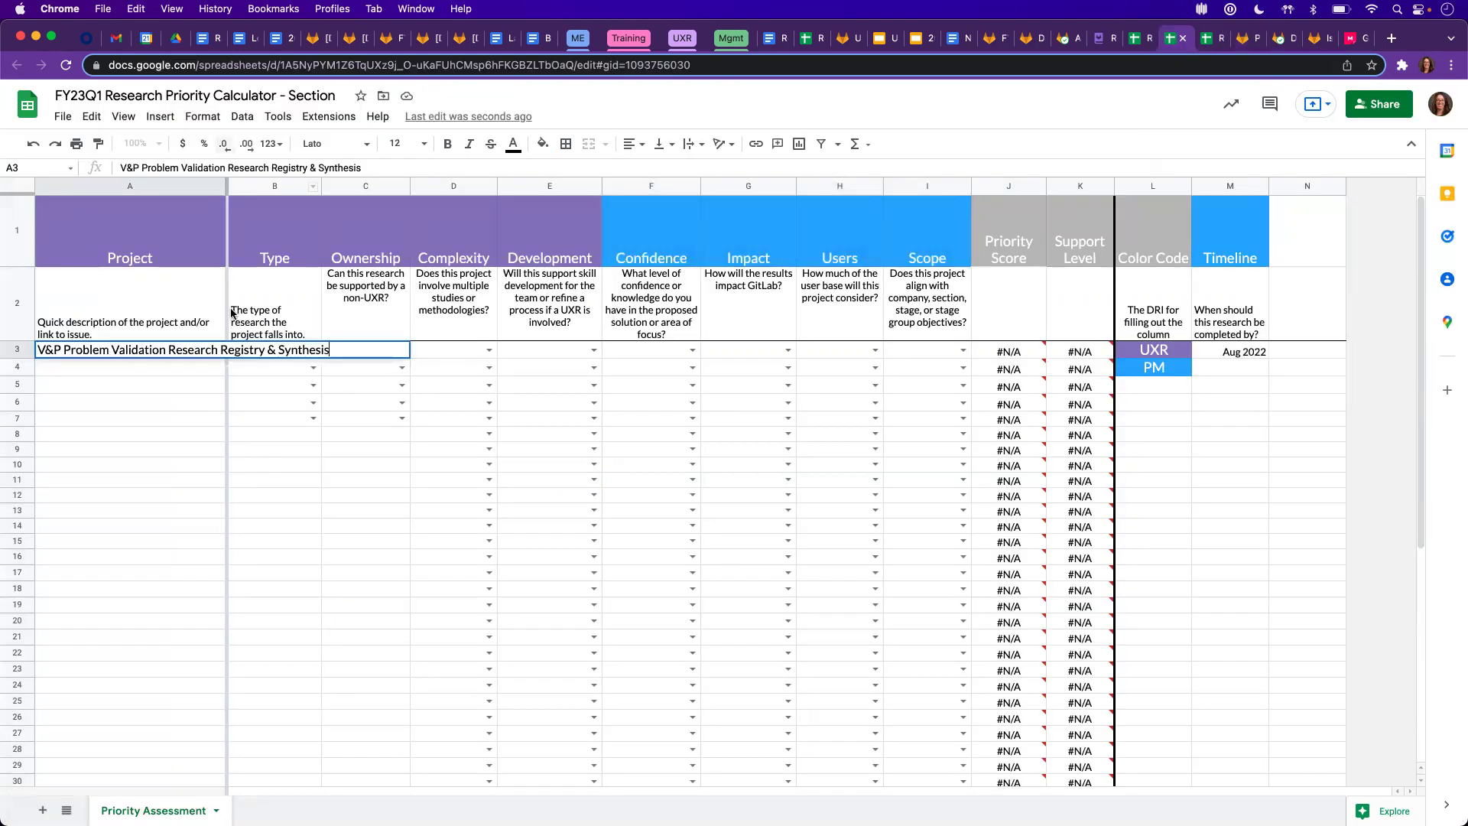
{"action": "key", "text": "Return"}
{"action": "key", "text": "Up"}
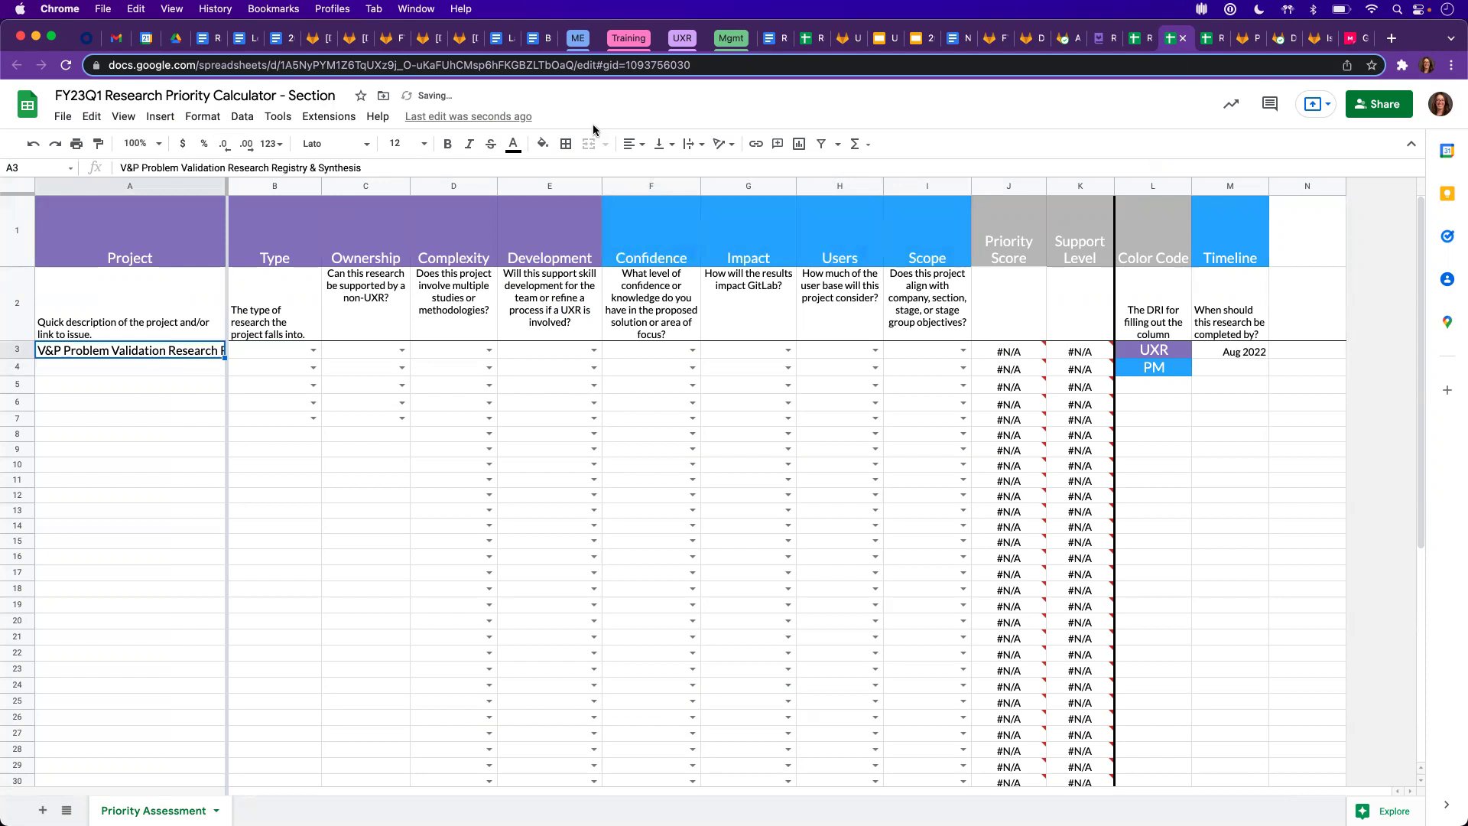
- Wrap the A3 title text and clear the Aug 2022 date from M3
{"action": "left_click", "coordinate": [701, 148]}
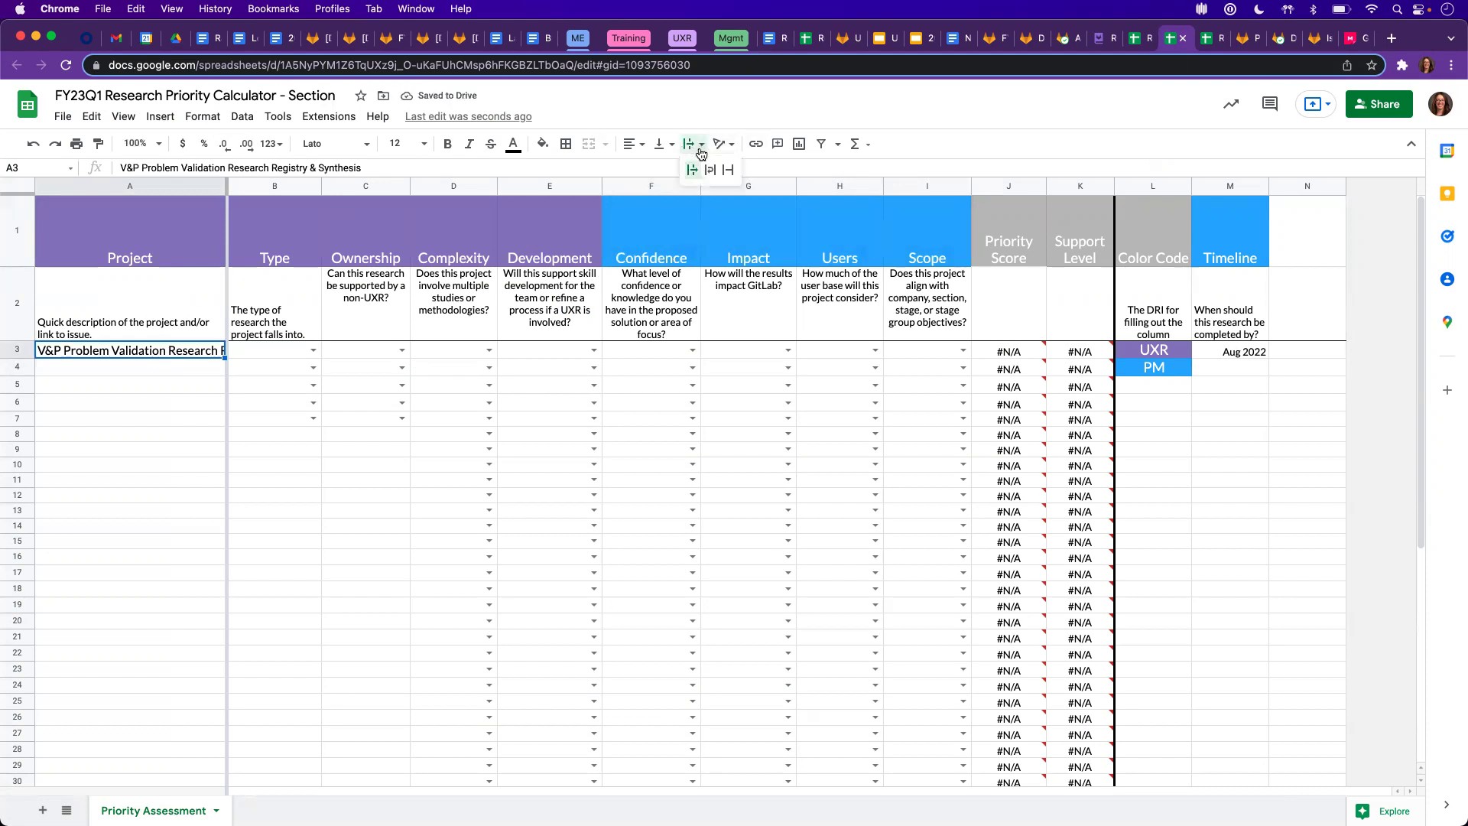
{"action": "left_click", "coordinate": [710, 170]}
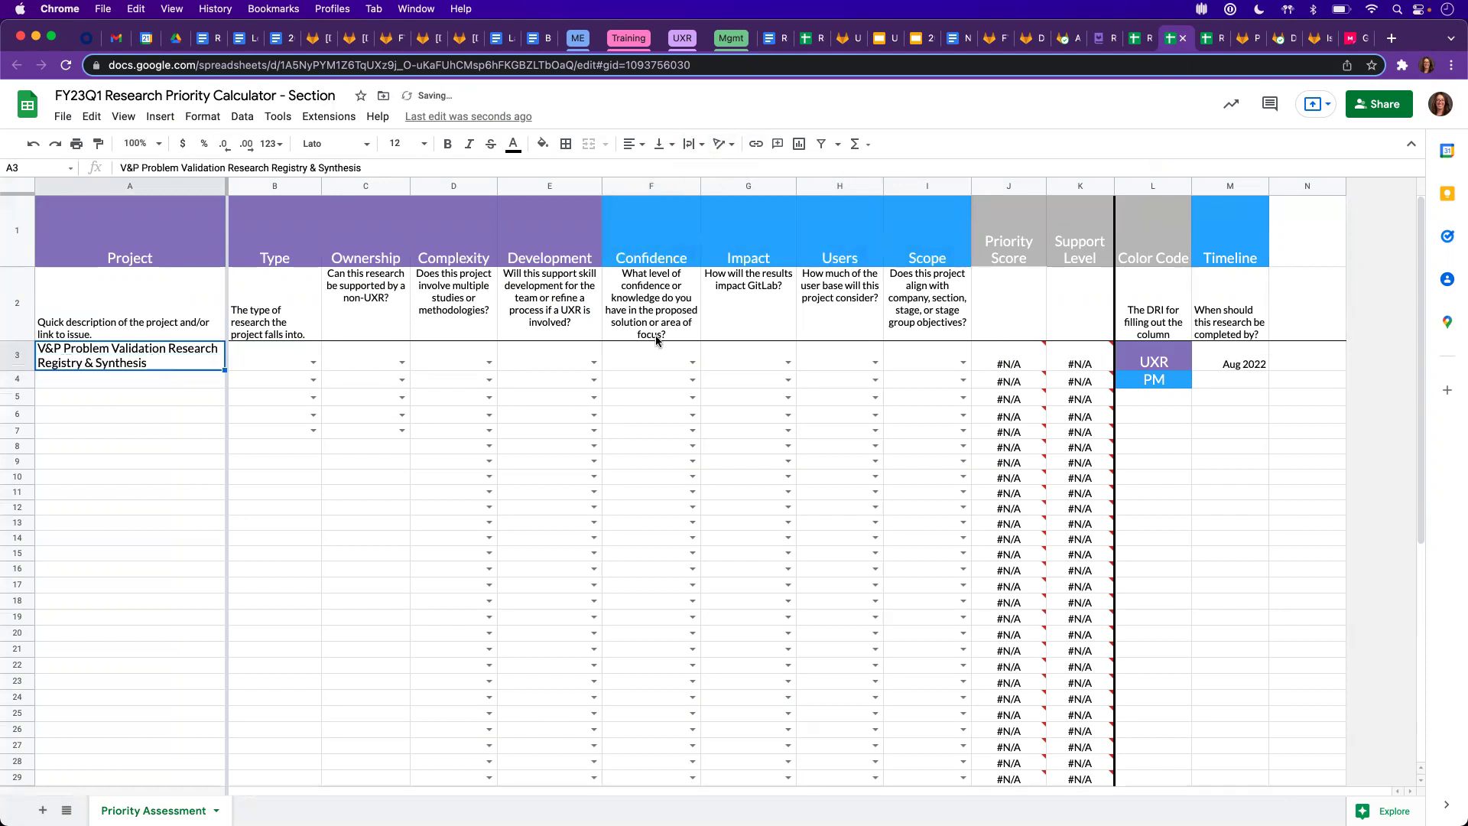
{"action": "double_click", "coordinate": [160, 361]}
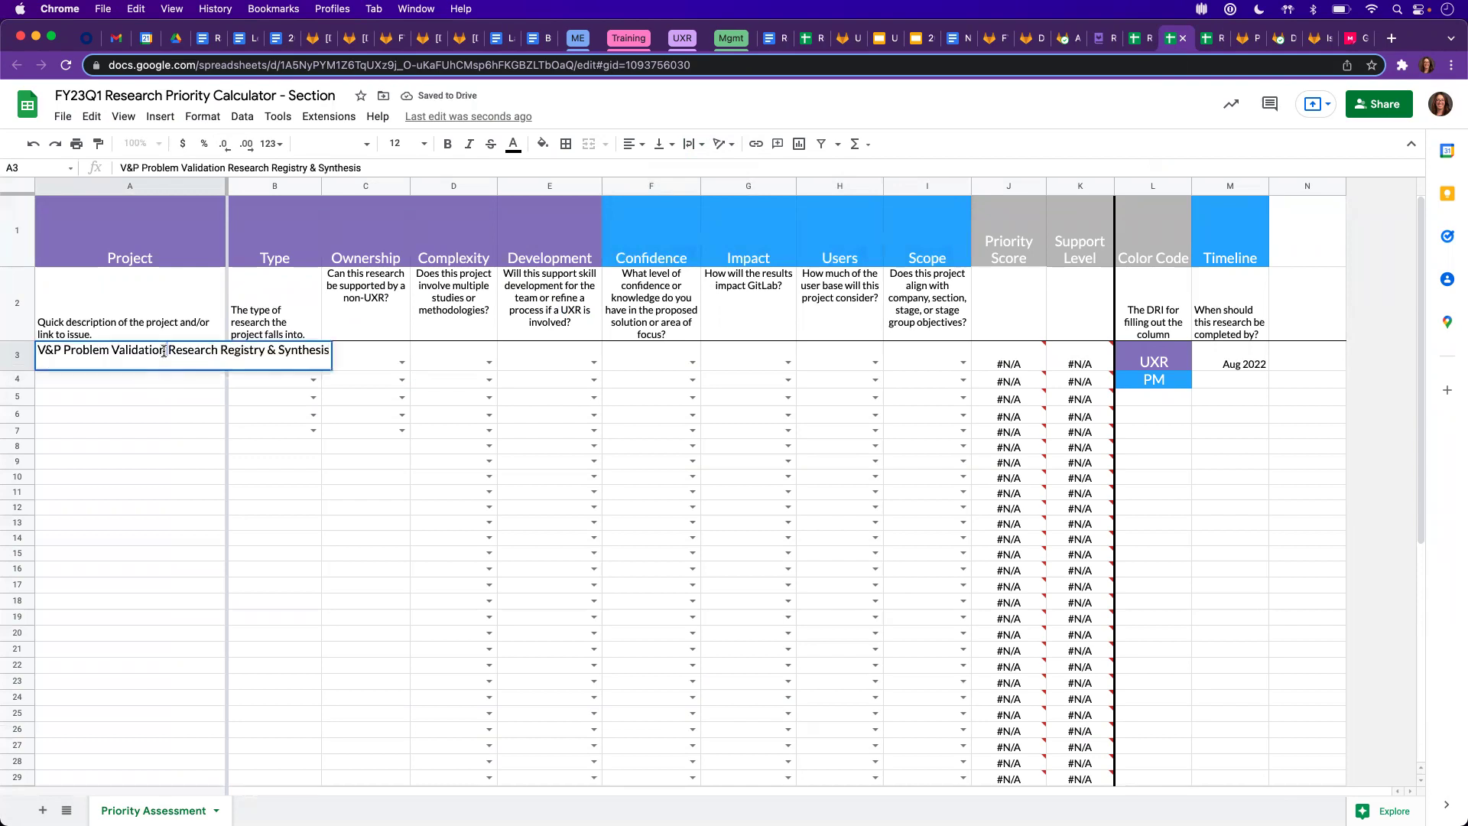
{"action": "left_click", "coordinate": [162, 395]}
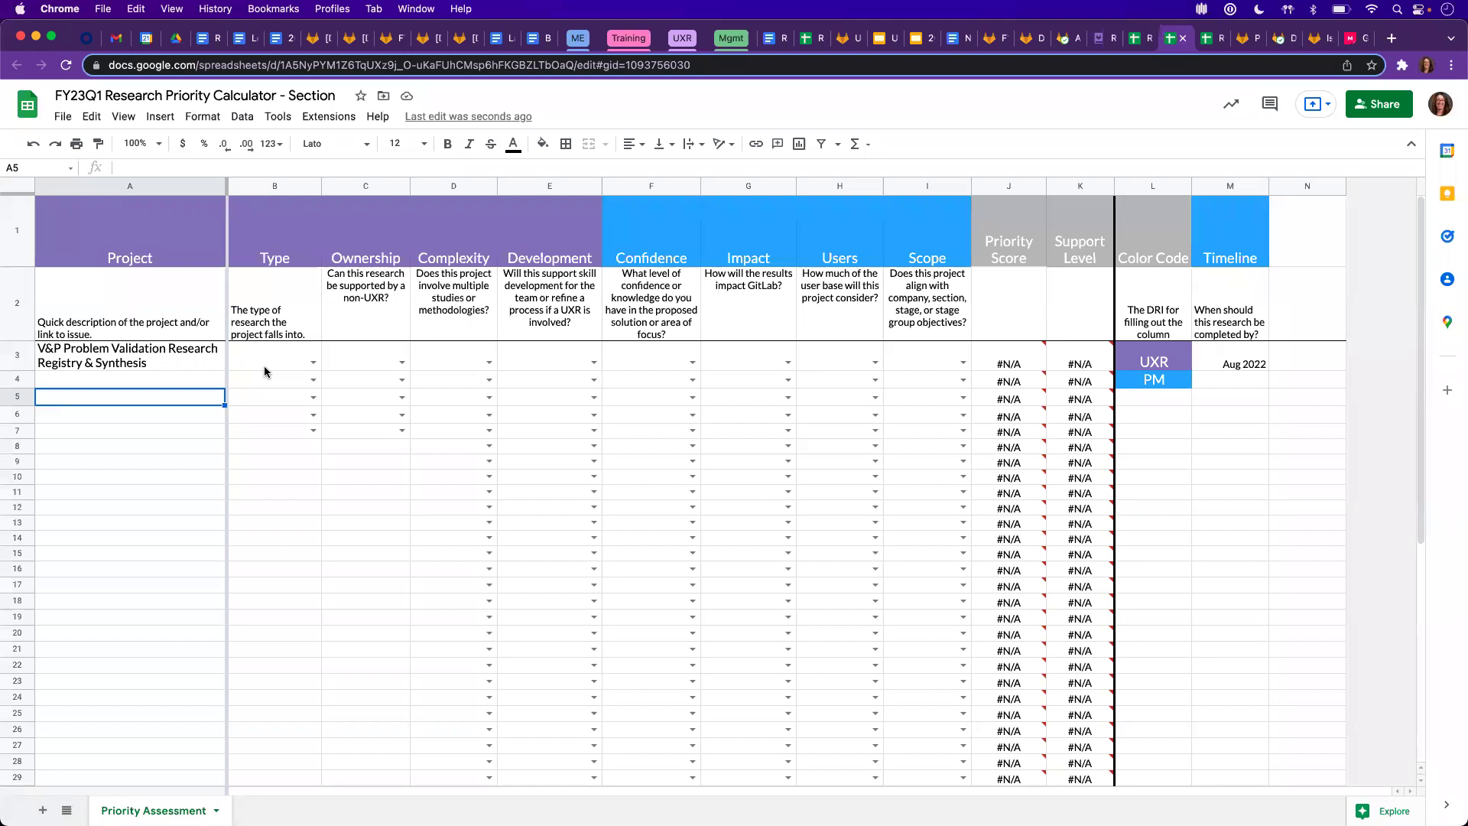
{"action": "left_click", "coordinate": [1248, 367]}
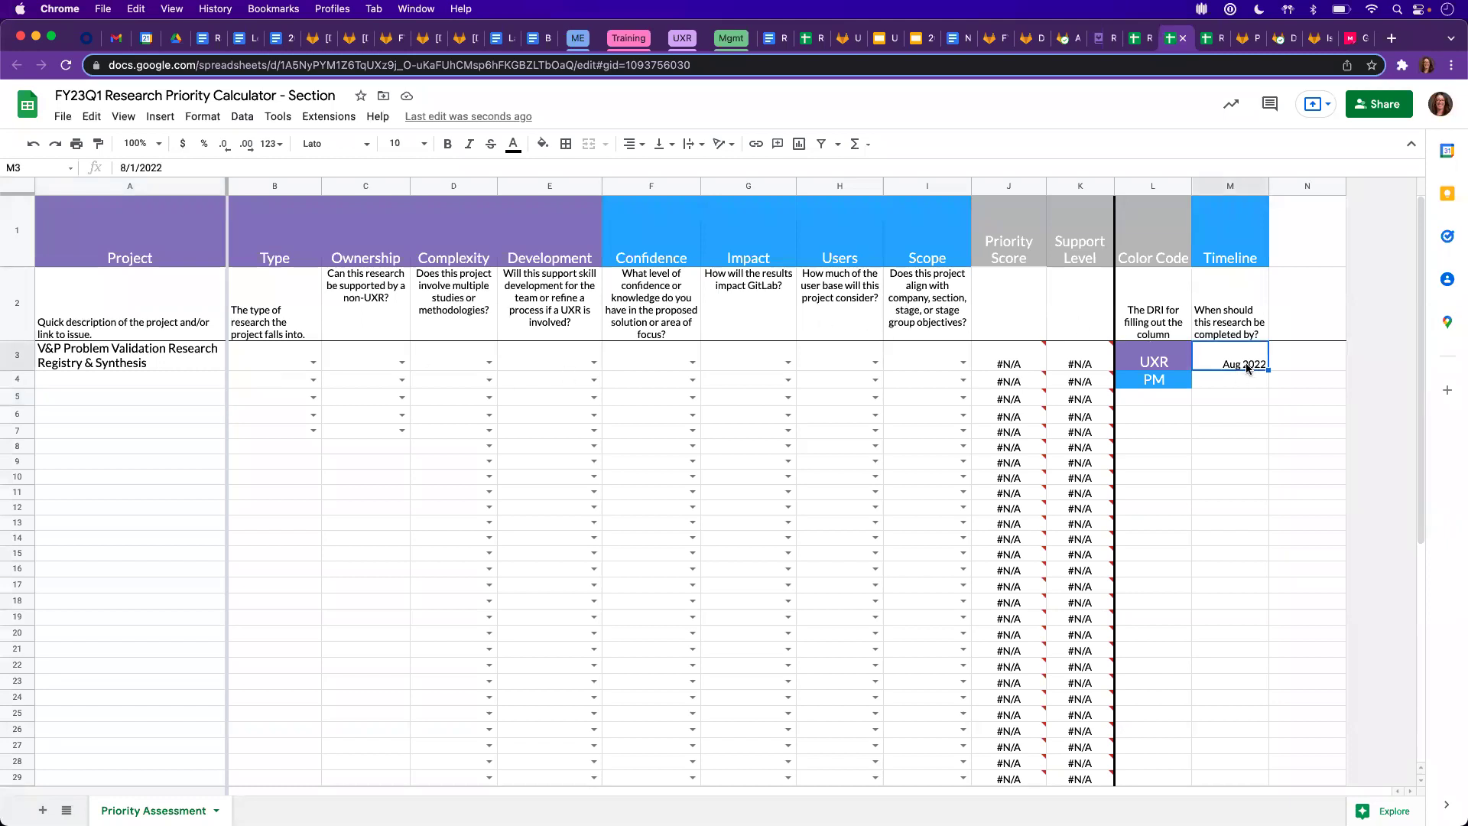
{"action": "key", "text": "Delete"}
- Set Type to Problem Validation in B3 and Ownership to Somewhat in C3
{"action": "left_click", "coordinate": [272, 379]}
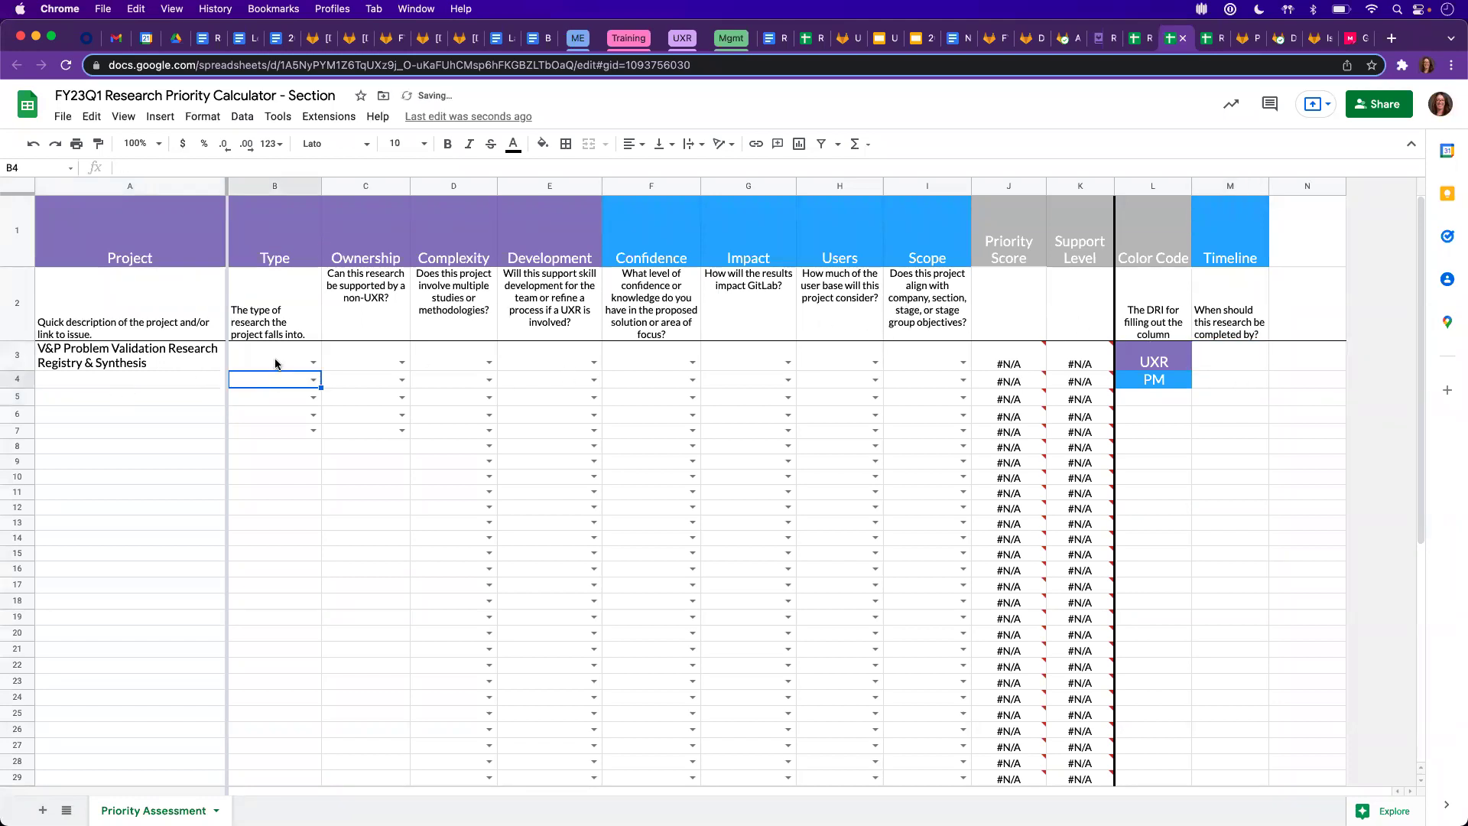
{"action": "left_click", "coordinate": [276, 364]}
{"action": "left_click", "coordinate": [309, 363]}
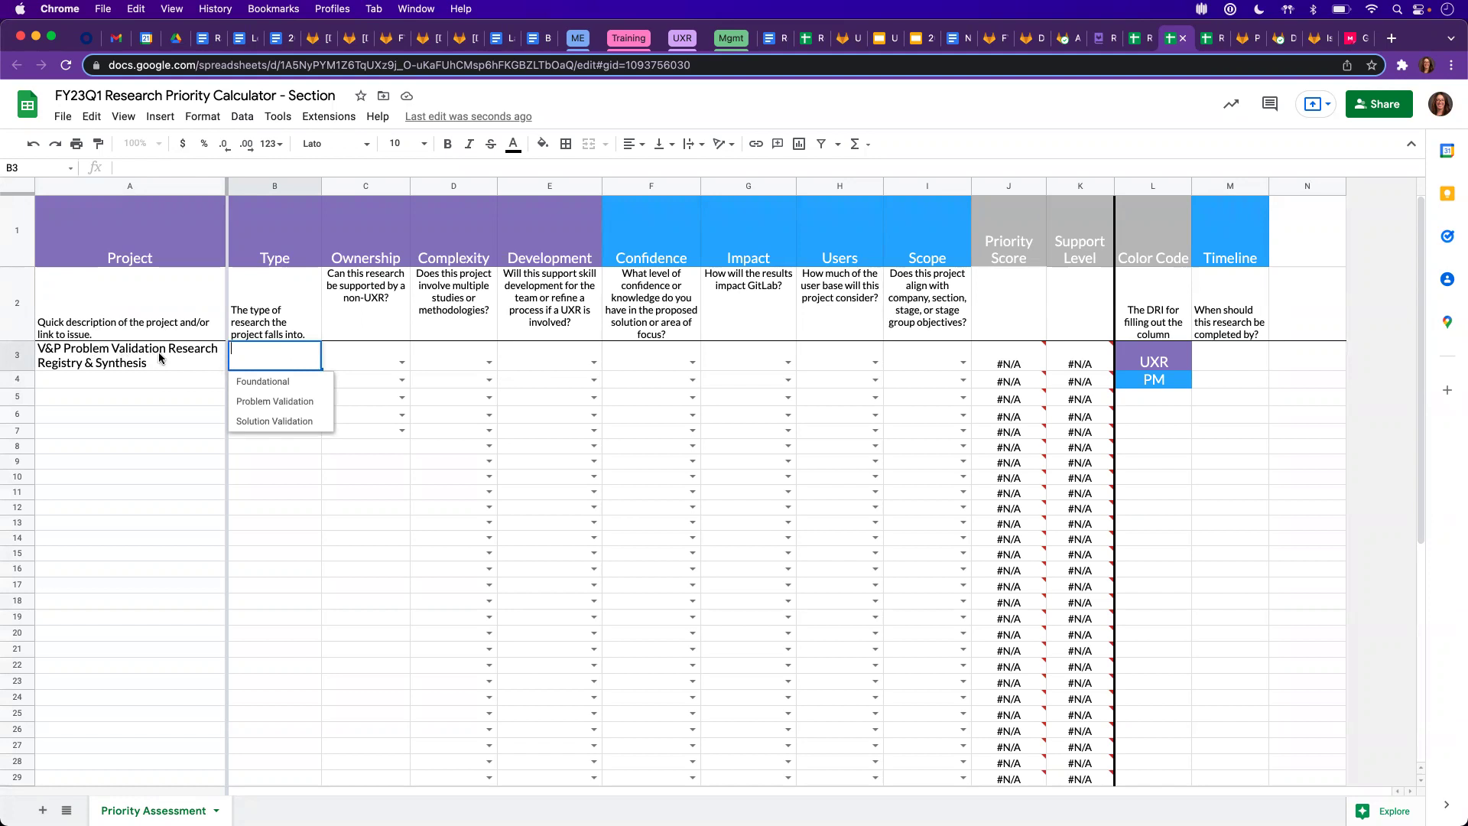
{"action": "left_click", "coordinate": [276, 402]}
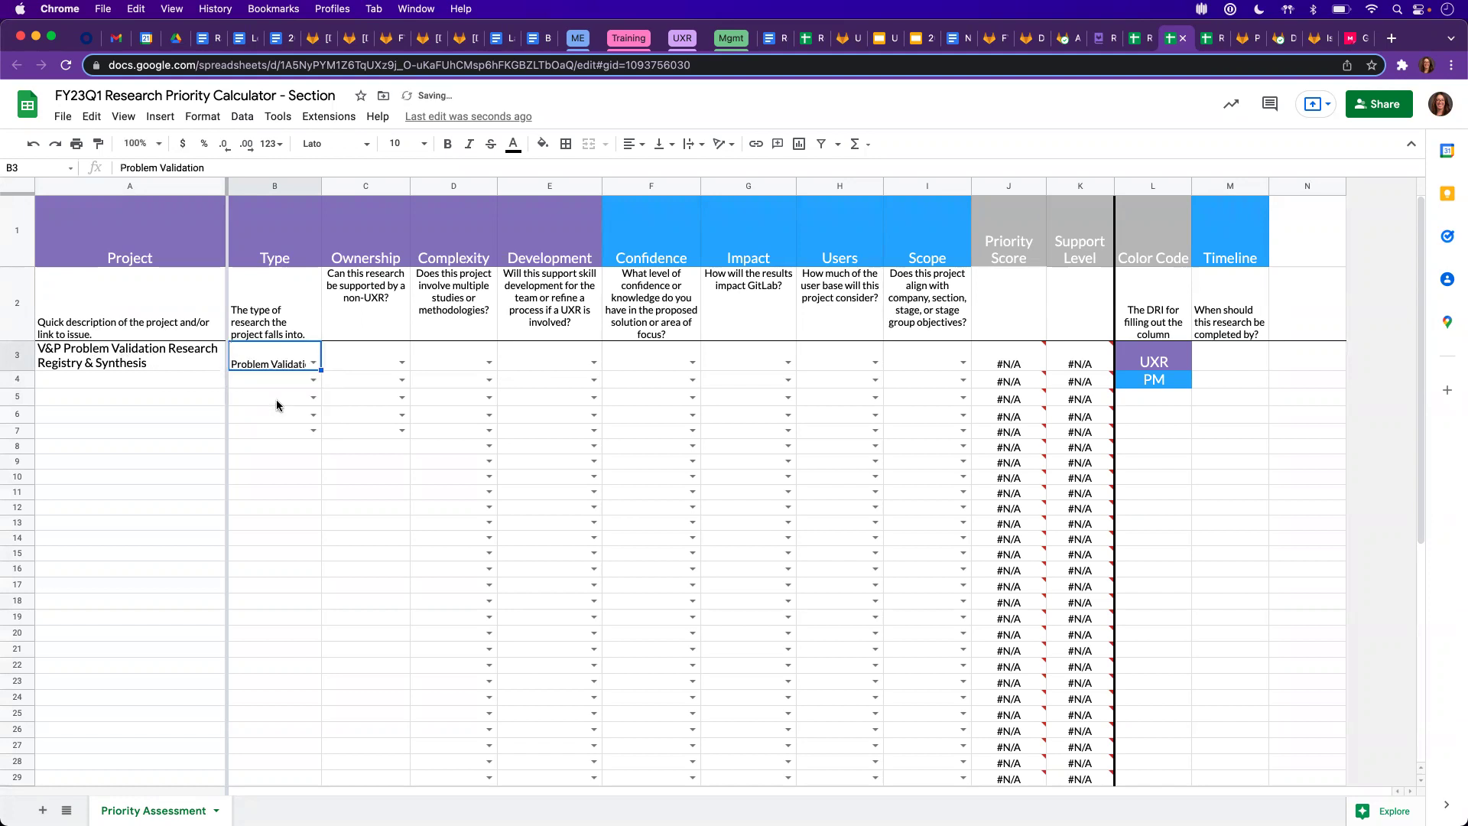
{"action": "left_click", "coordinate": [356, 358]}
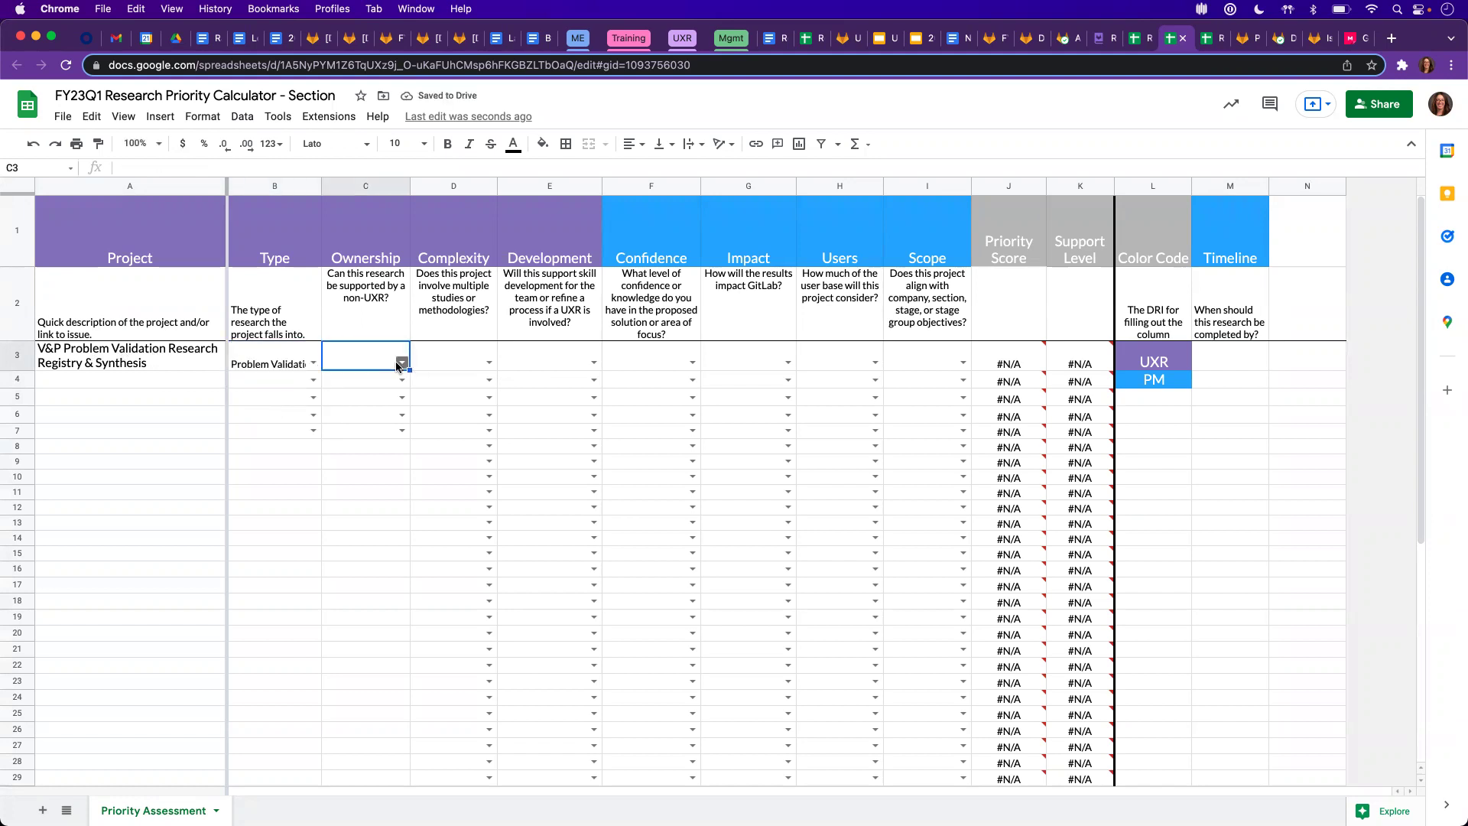
{"action": "left_click", "coordinate": [399, 364]}
{"action": "left_click", "coordinate": [367, 410]}
- Set Complexity to No in D3 and Development to Yes in E3
{"action": "left_click", "coordinate": [483, 364]}
{"action": "left_click", "coordinate": [457, 401]}
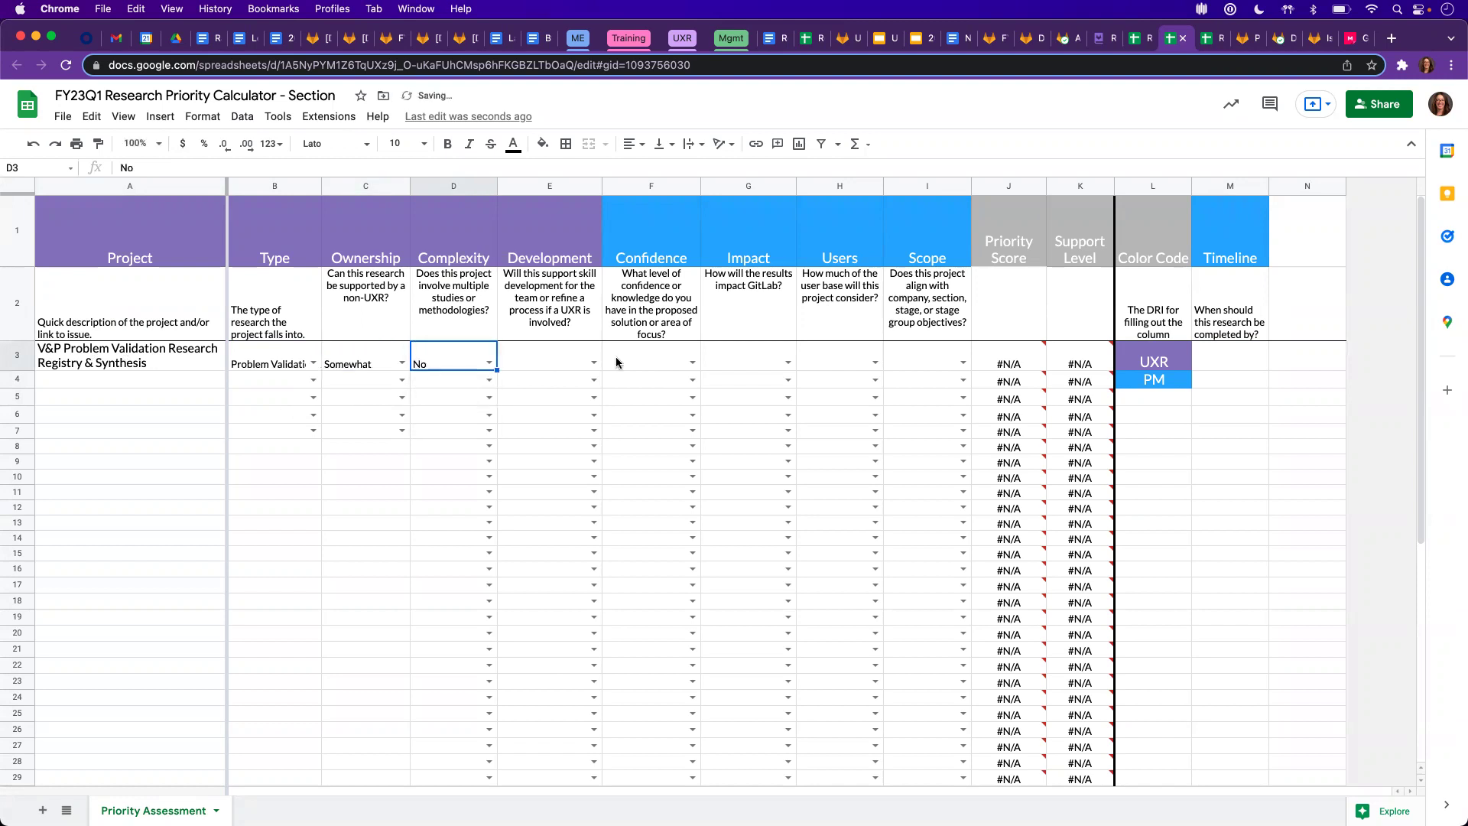
{"action": "left_click", "coordinate": [594, 362]}
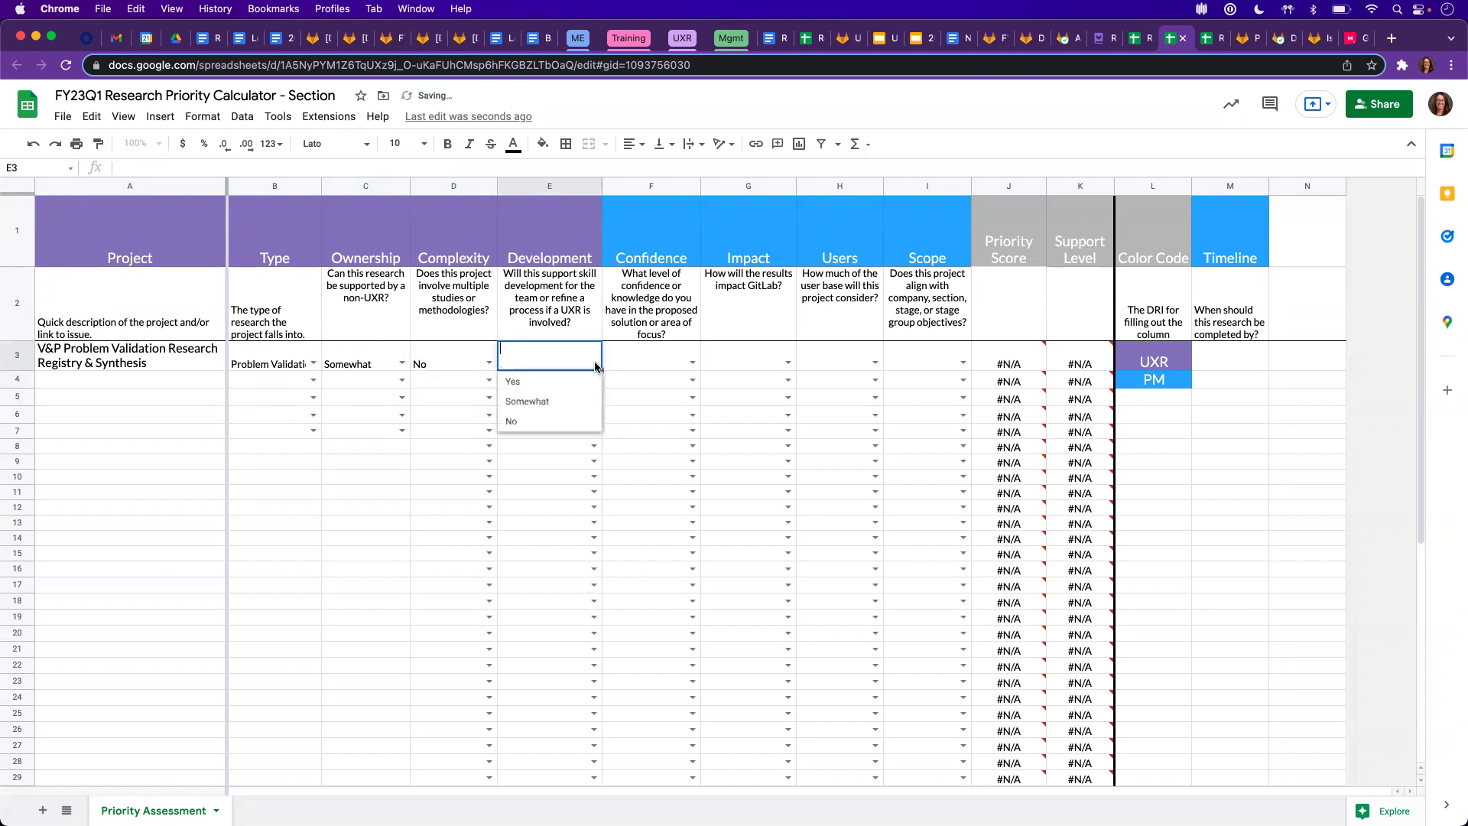
{"action": "left_click", "coordinate": [525, 384]}
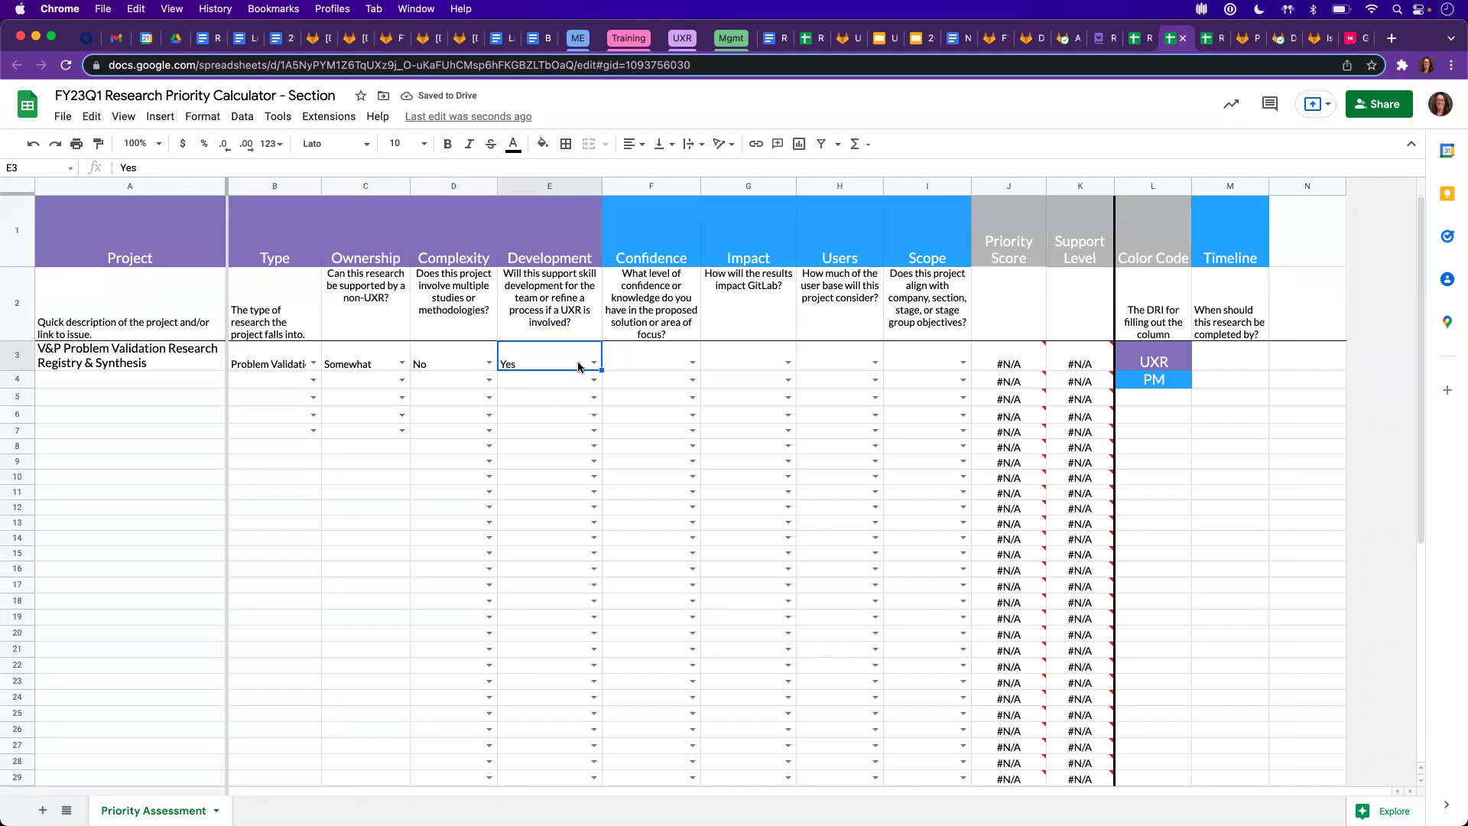
{"action": "left_click", "coordinate": [621, 361]}
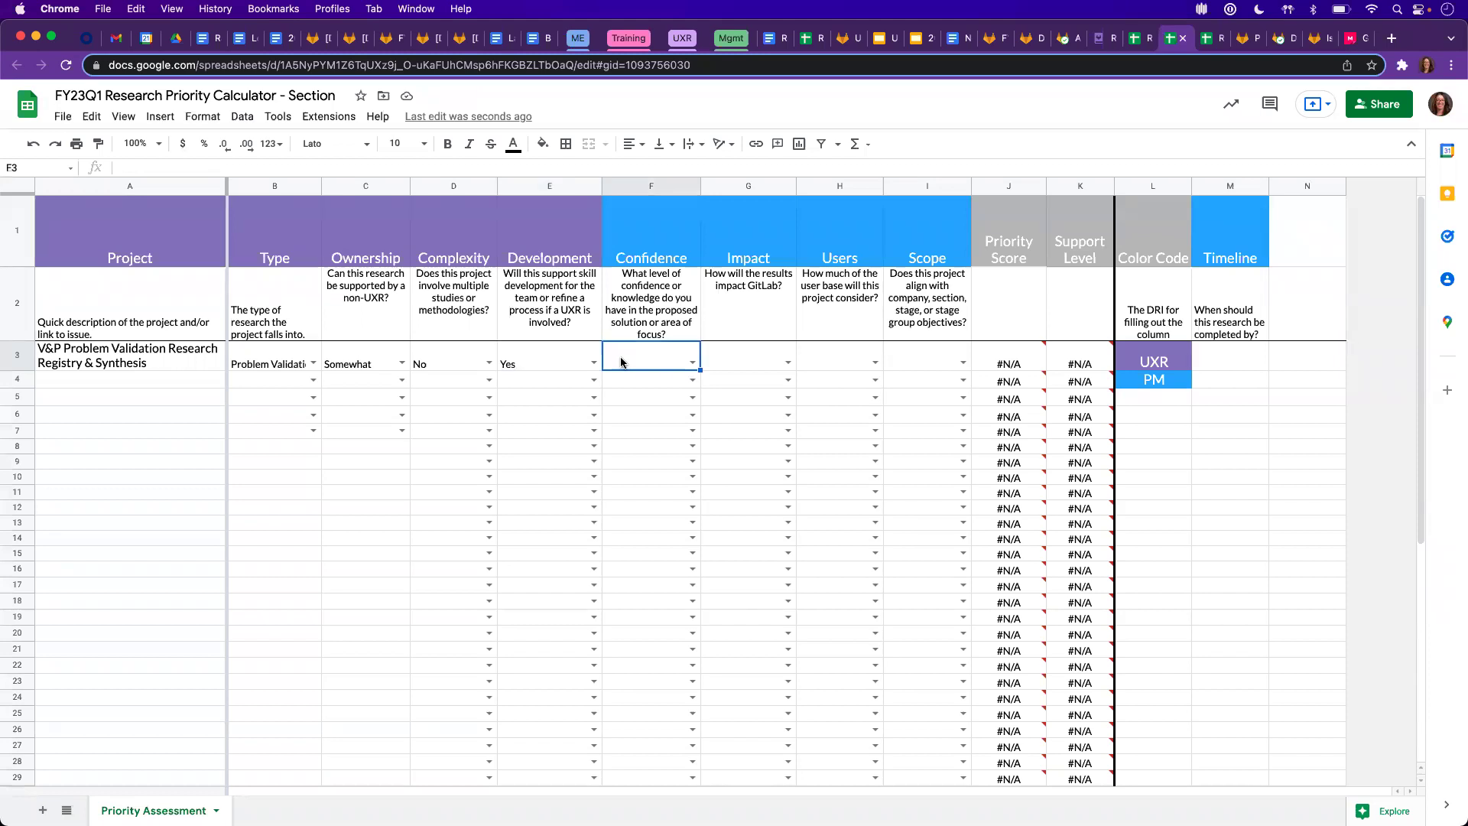
- Pick Medium, Influence product strategy, All and Stage from the F3–I3 dropdowns
{"action": "left_click", "coordinate": [693, 363]}
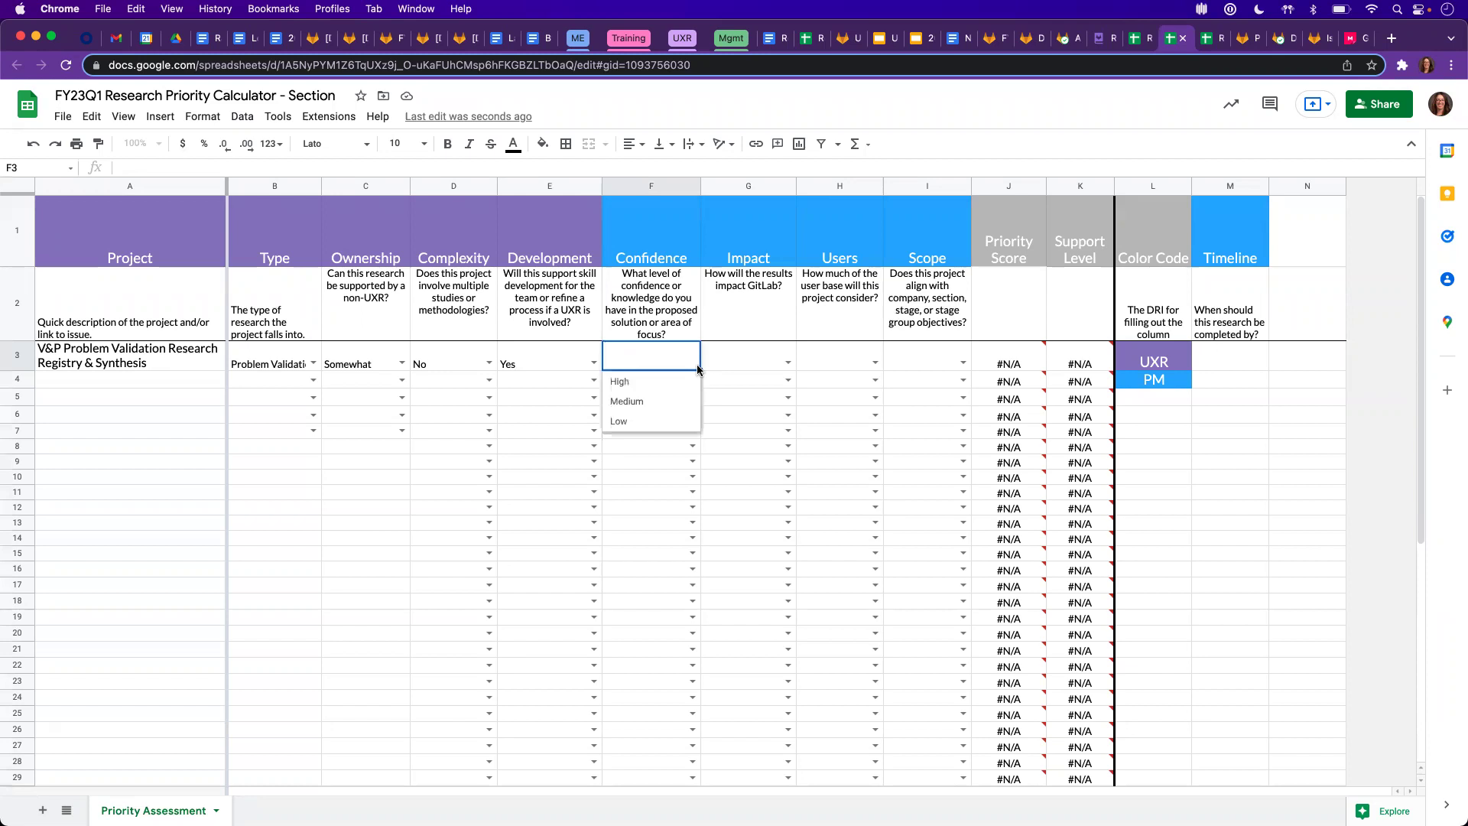
{"action": "left_click", "coordinate": [654, 410]}
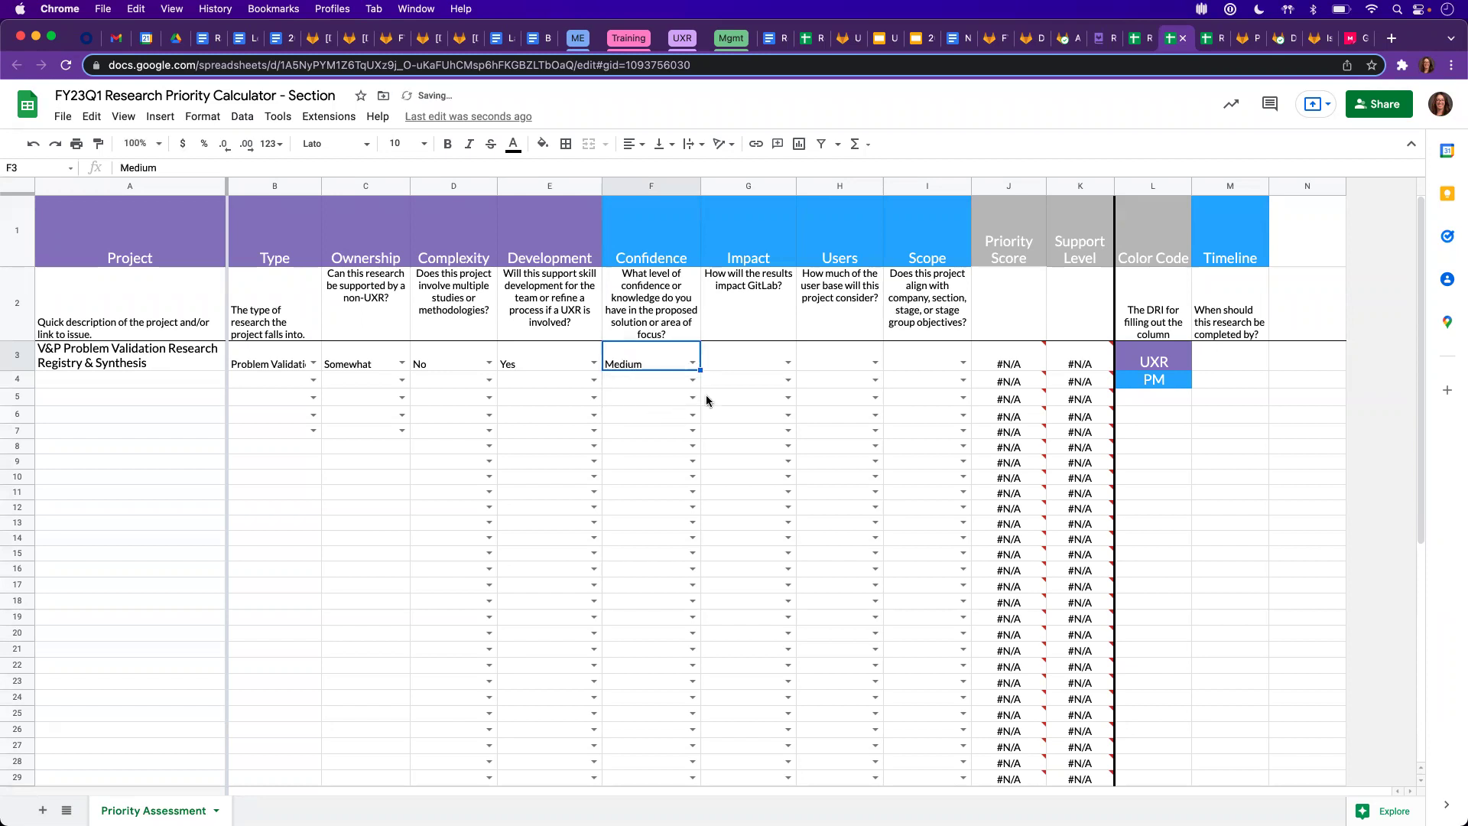
{"action": "left_click", "coordinate": [788, 364]}
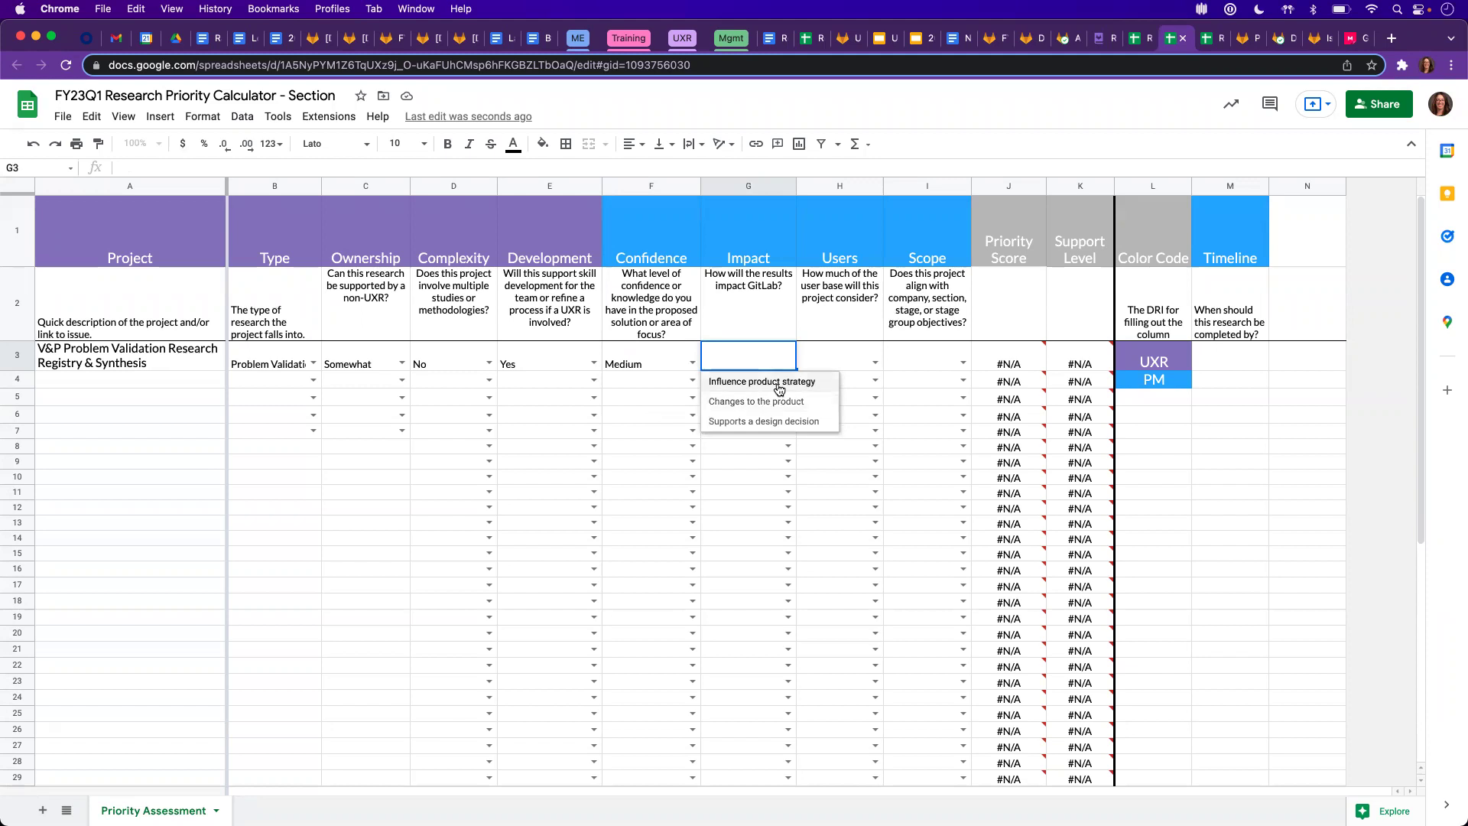
{"action": "left_click", "coordinate": [777, 382]}
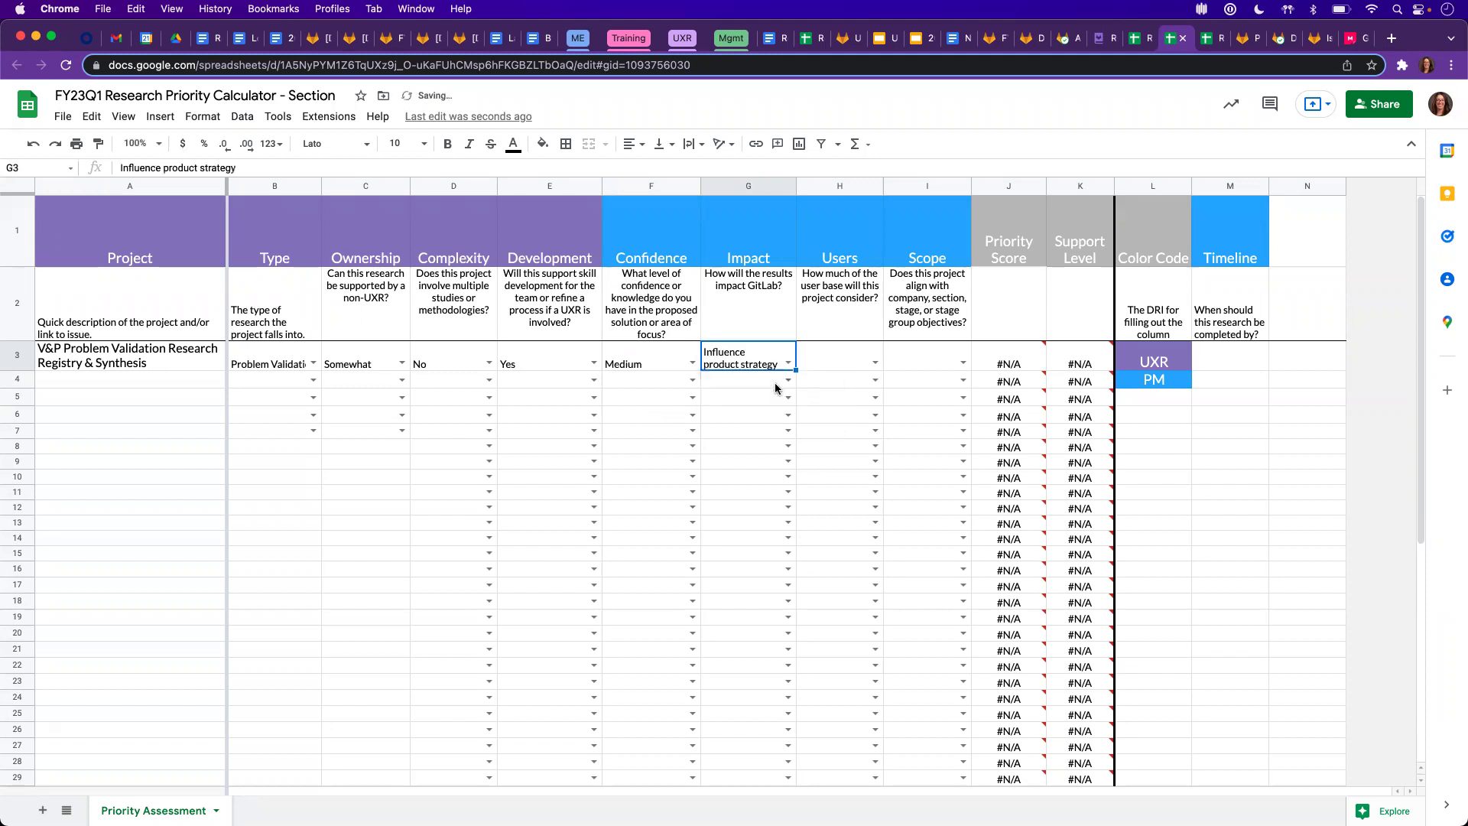
{"action": "left_click", "coordinate": [875, 363]}
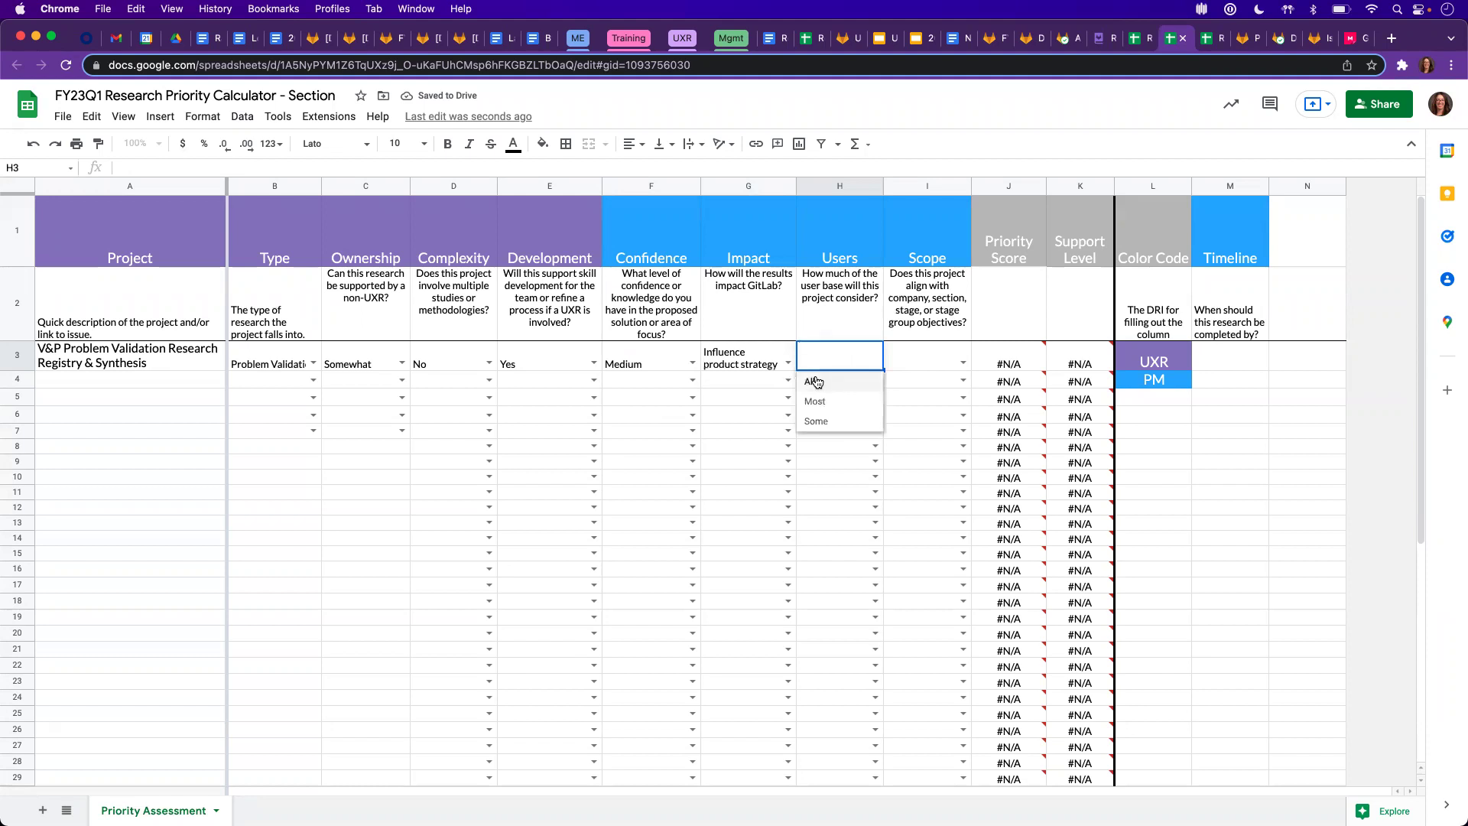
{"action": "left_click", "coordinate": [816, 381]}
{"action": "left_click", "coordinate": [956, 365]}
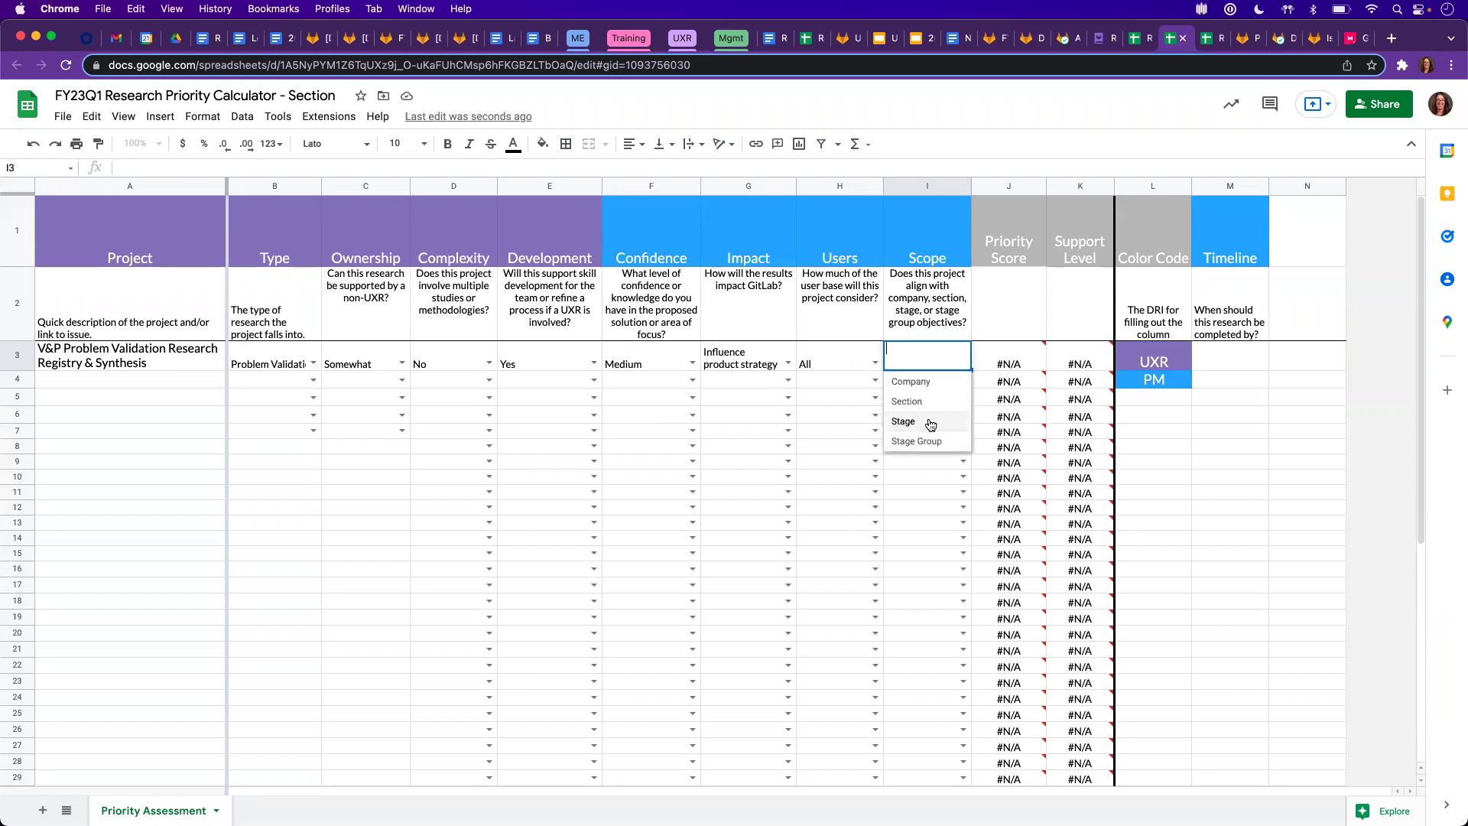
{"action": "left_click", "coordinate": [929, 423]}
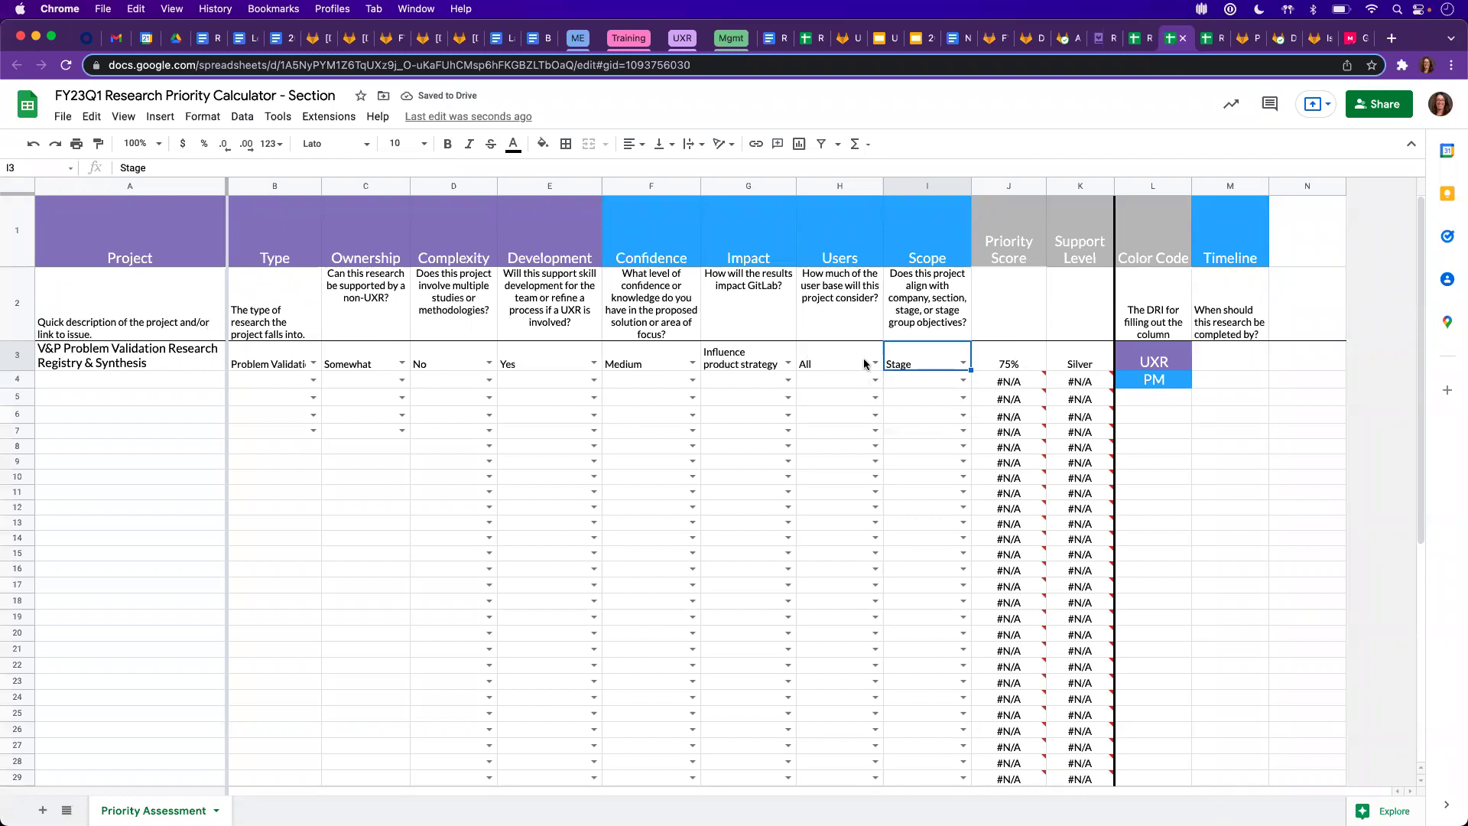
{"action": "left_click_drag", "start_coordinate": [1013, 359], "coordinate": [1092, 361]}
{"action": "mouse_move", "coordinate": [1016, 474]}
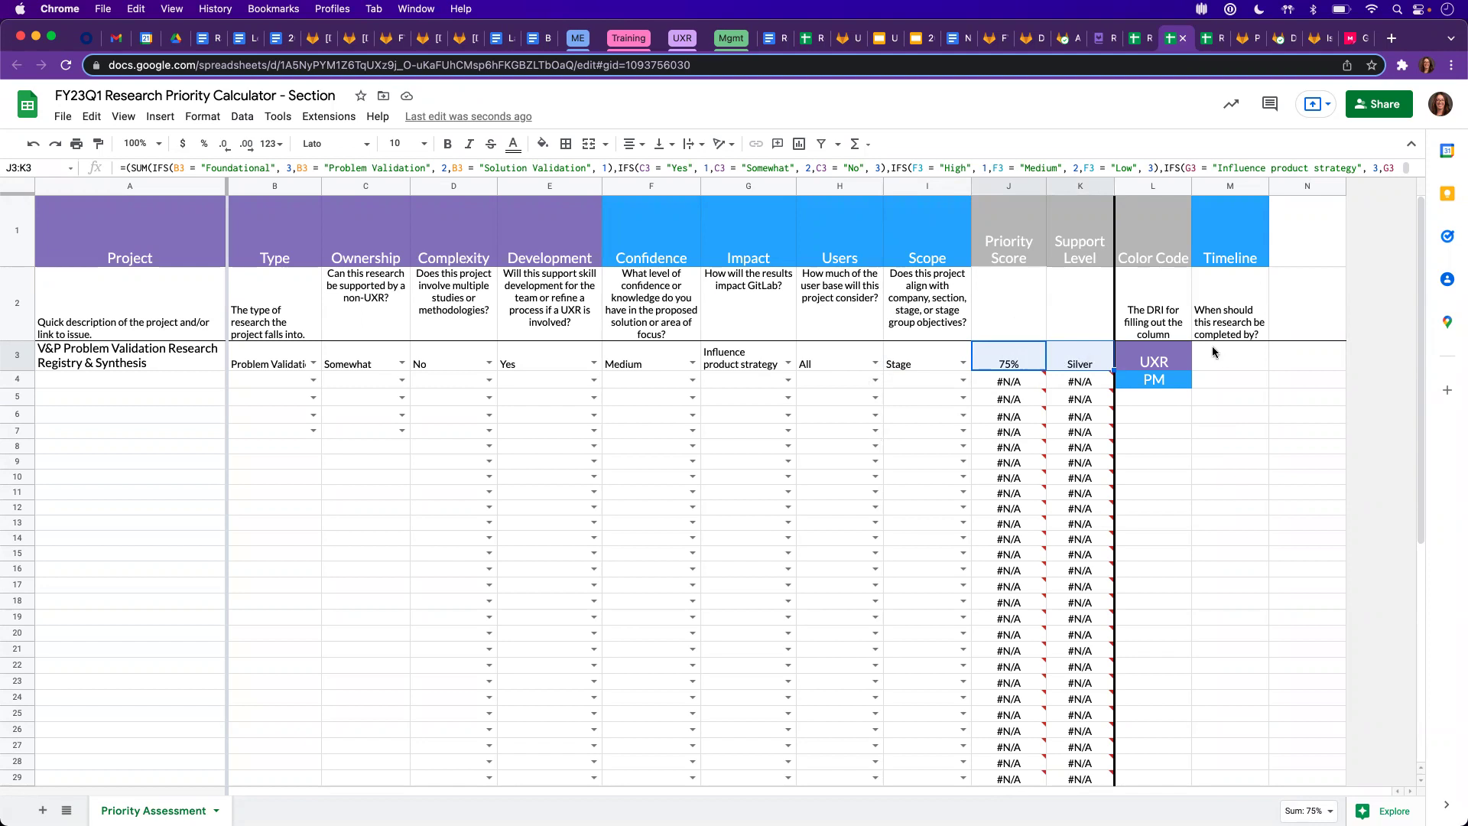
{"action": "left_click", "coordinate": [1246, 349]}
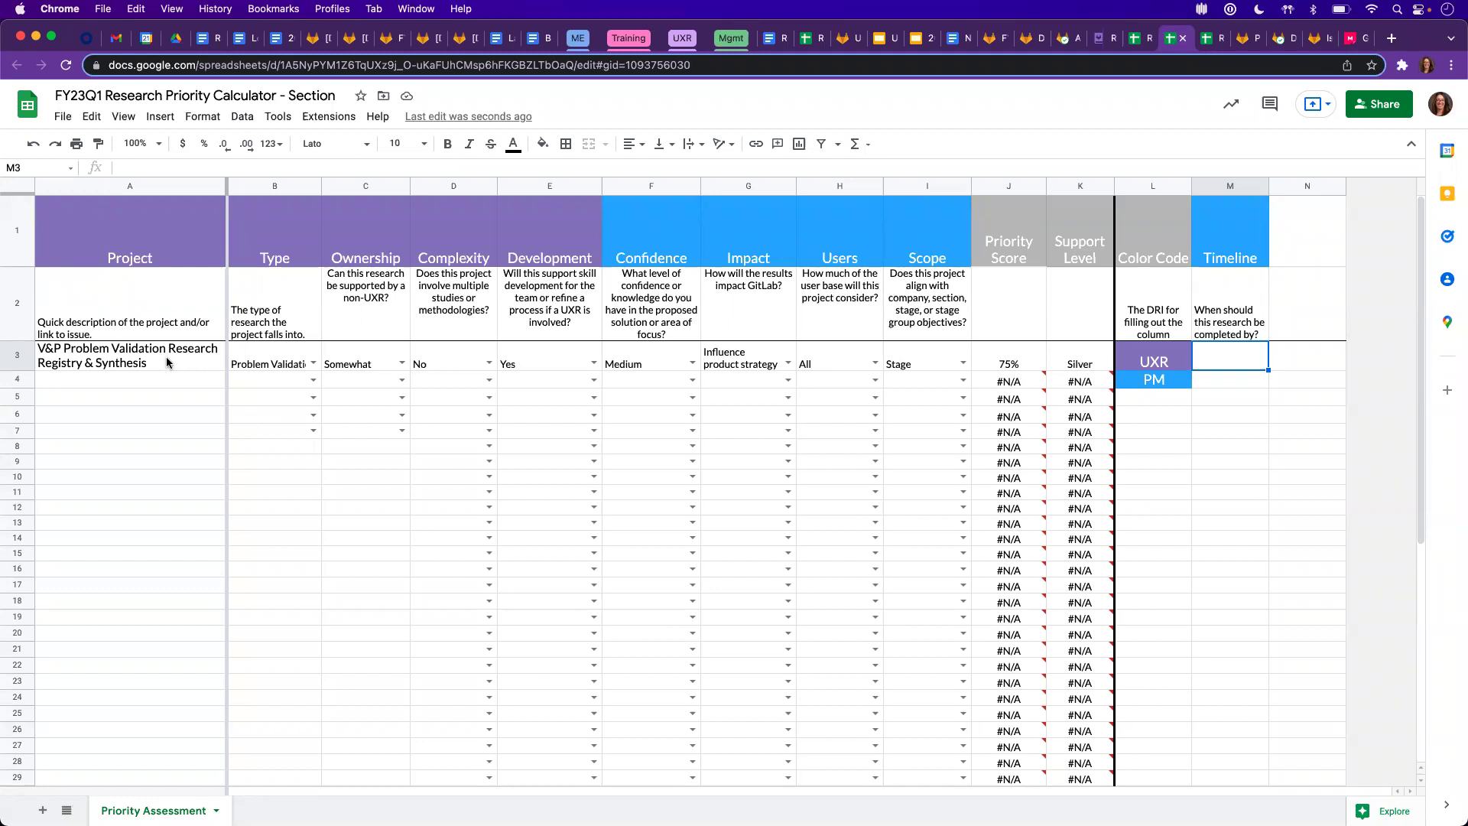
- Enter 'April 2022' in the Timeline cell M3
{"action": "double_click", "coordinate": [1209, 359]}
{"action": "type", "text": "April 2022"}
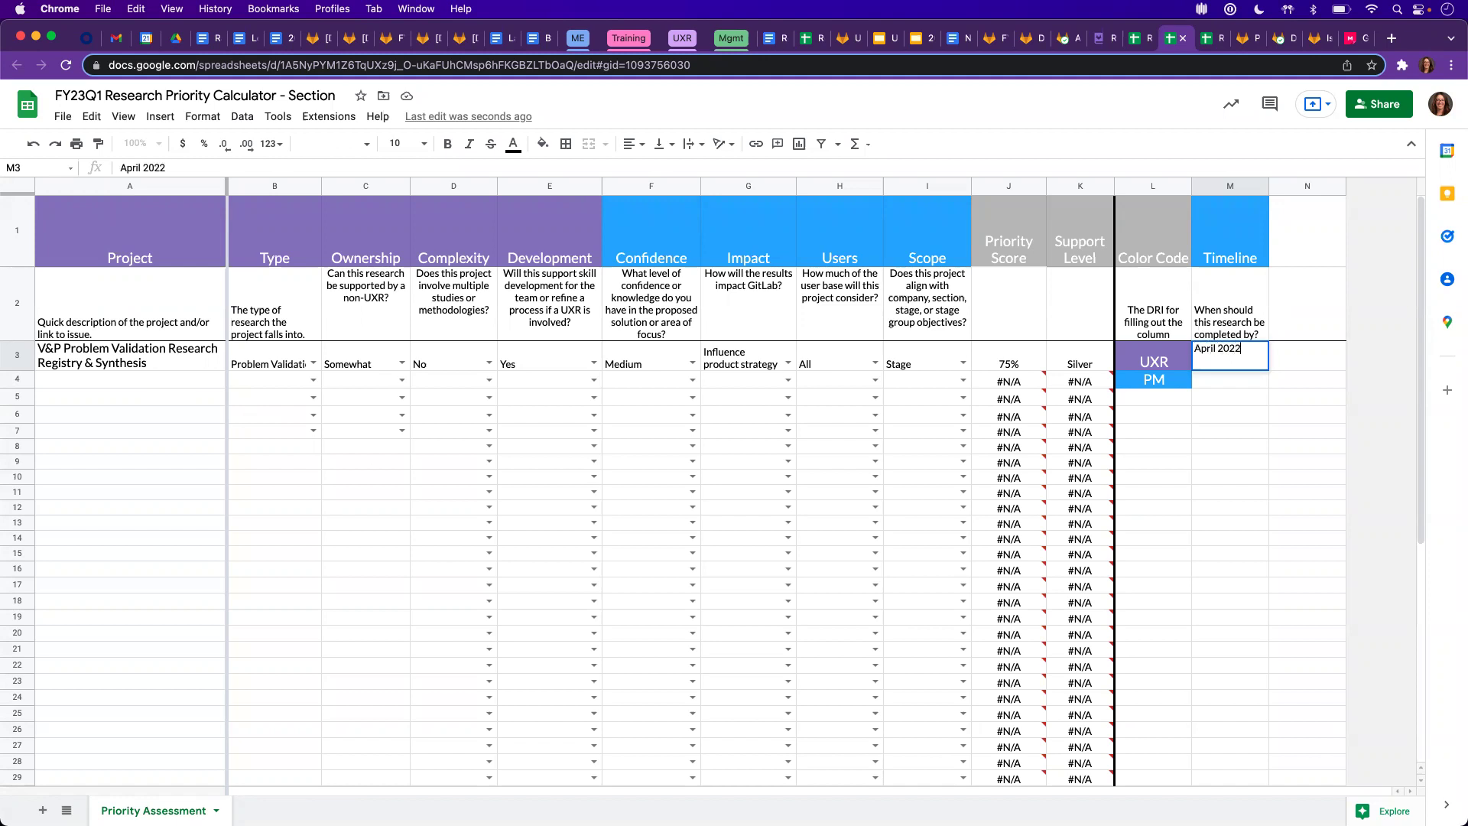
{"action": "key", "text": "Return"}
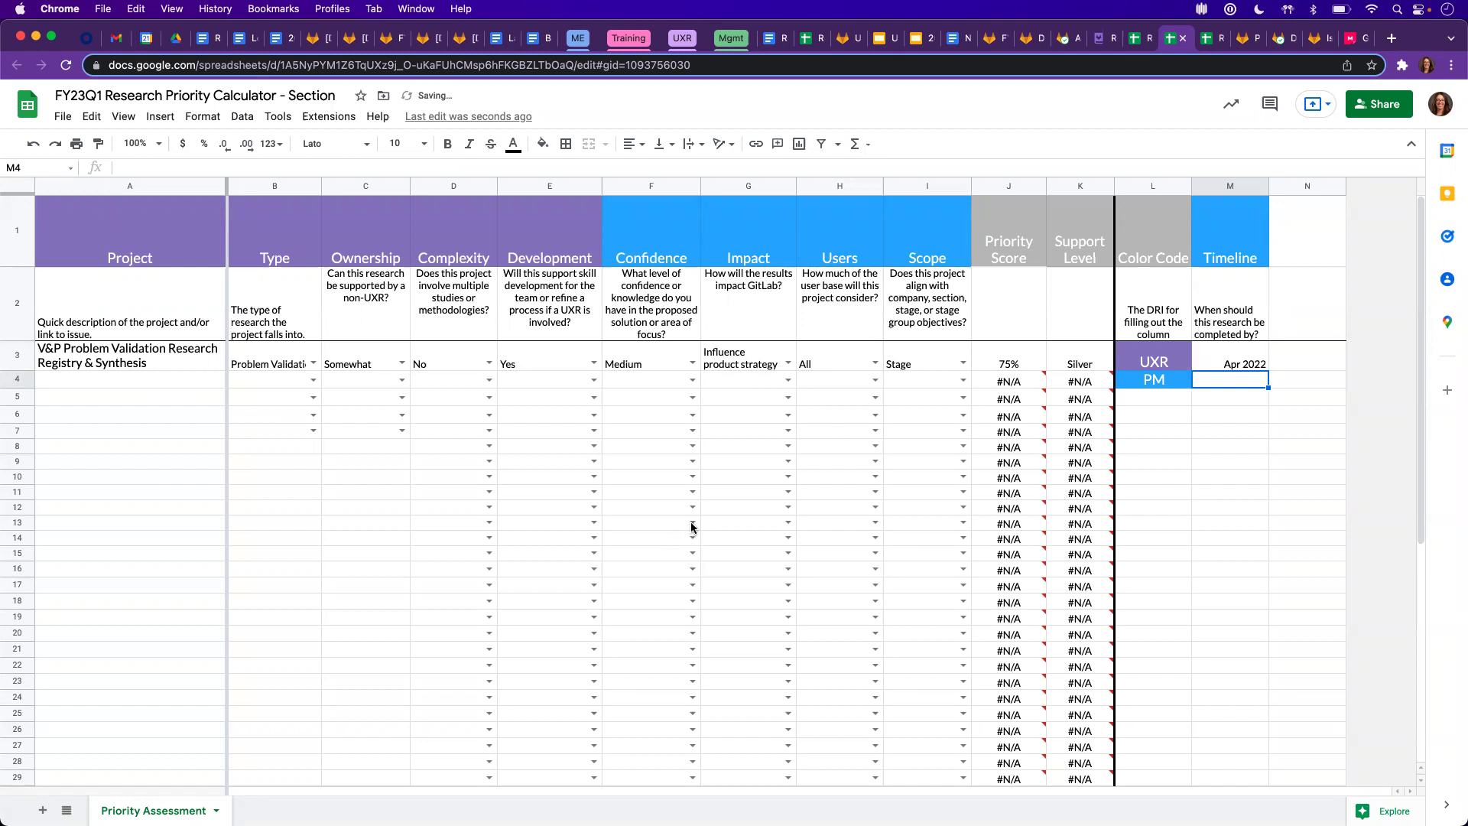